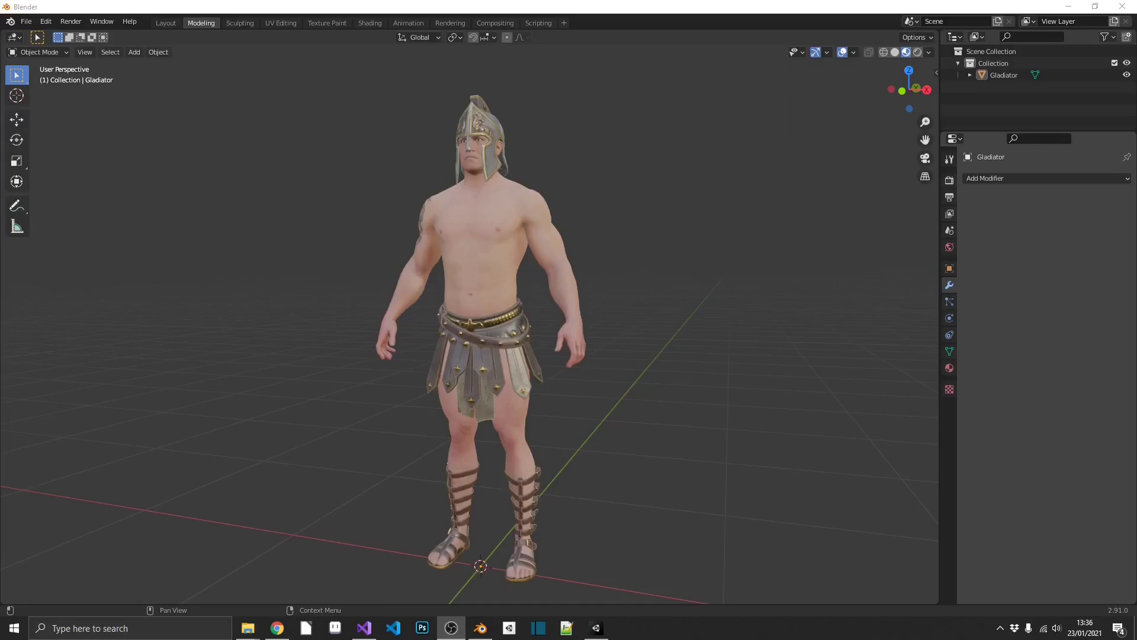
Step: Select the textured Gladiator mesh in the 3D viewport
{"action": "left_click", "coordinate": [493, 261]}
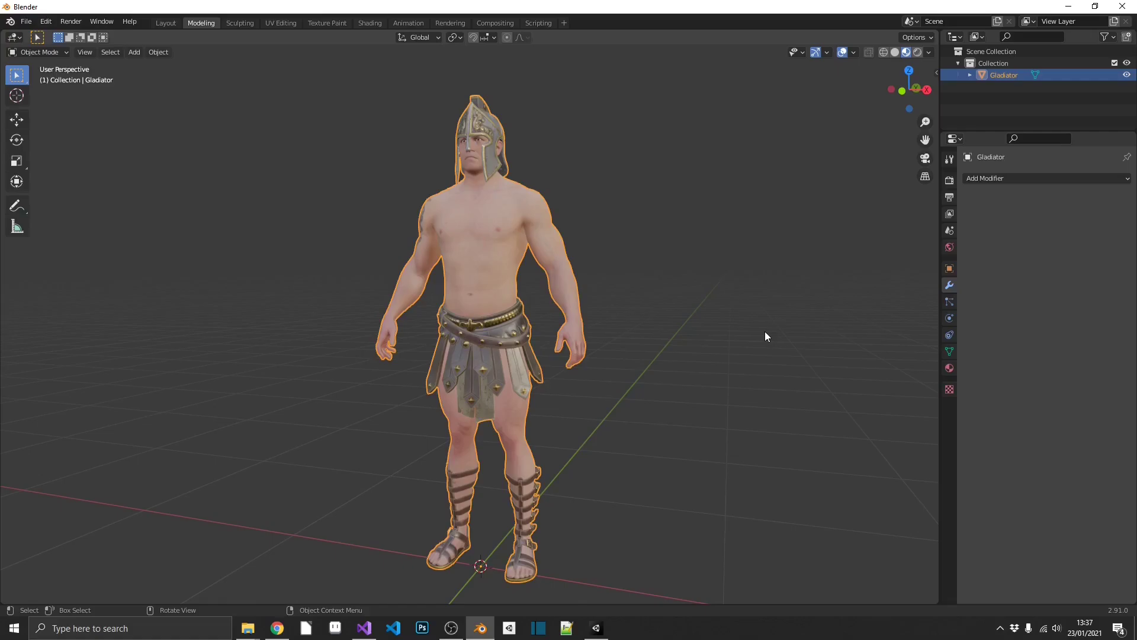
{"action": "key", "text": "alt+Tab"}
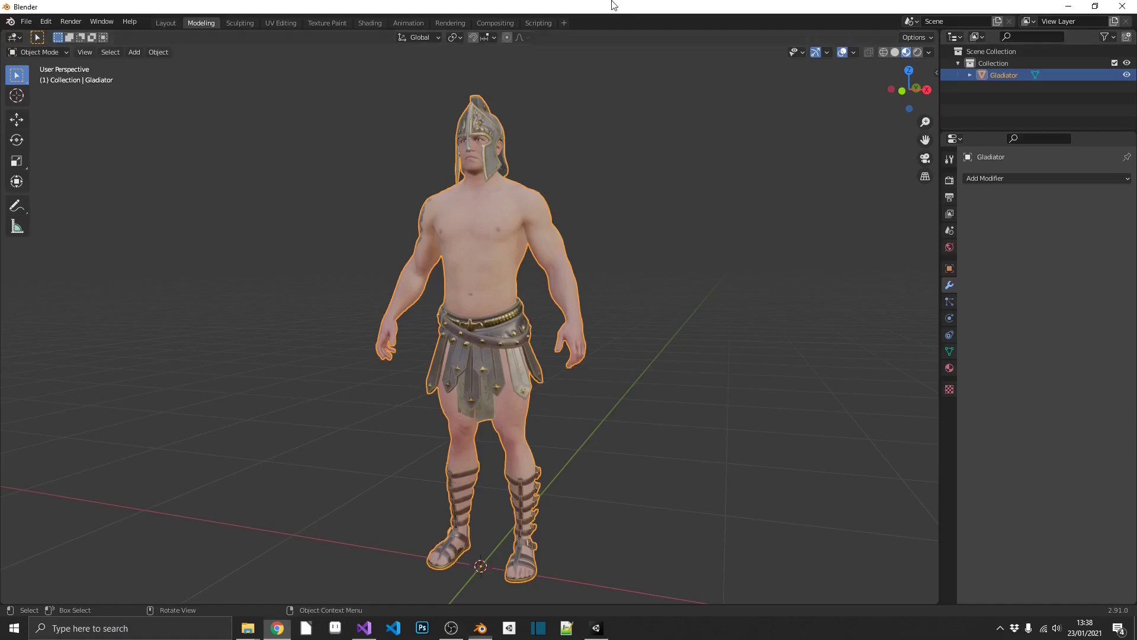
{"action": "key", "text": "shift+grave"}
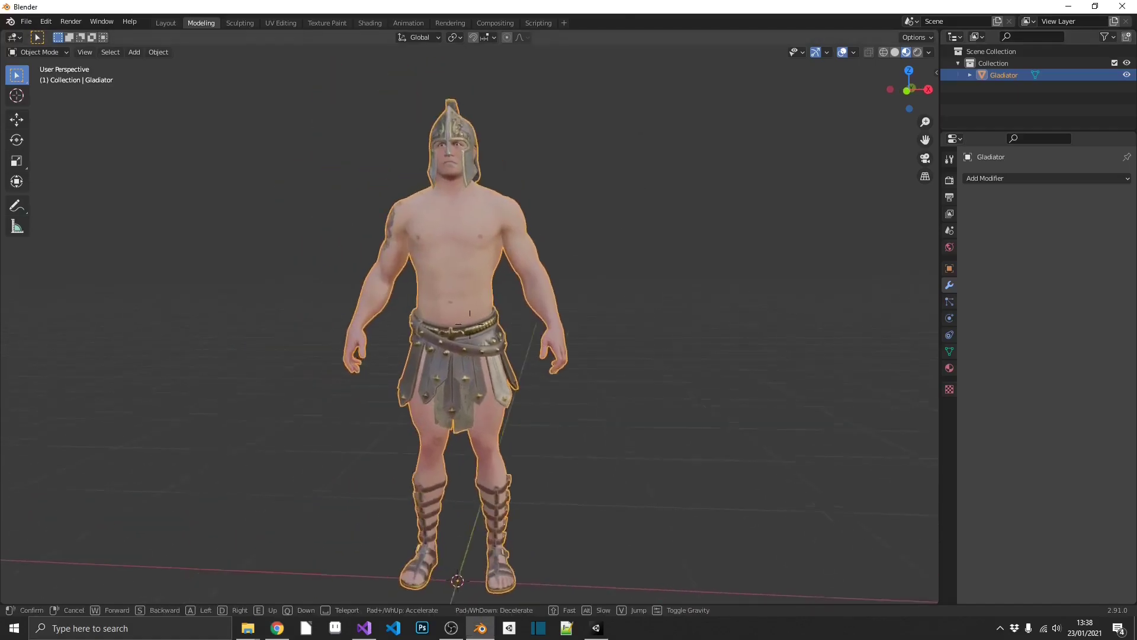
{"action": "key", "text": "w"}
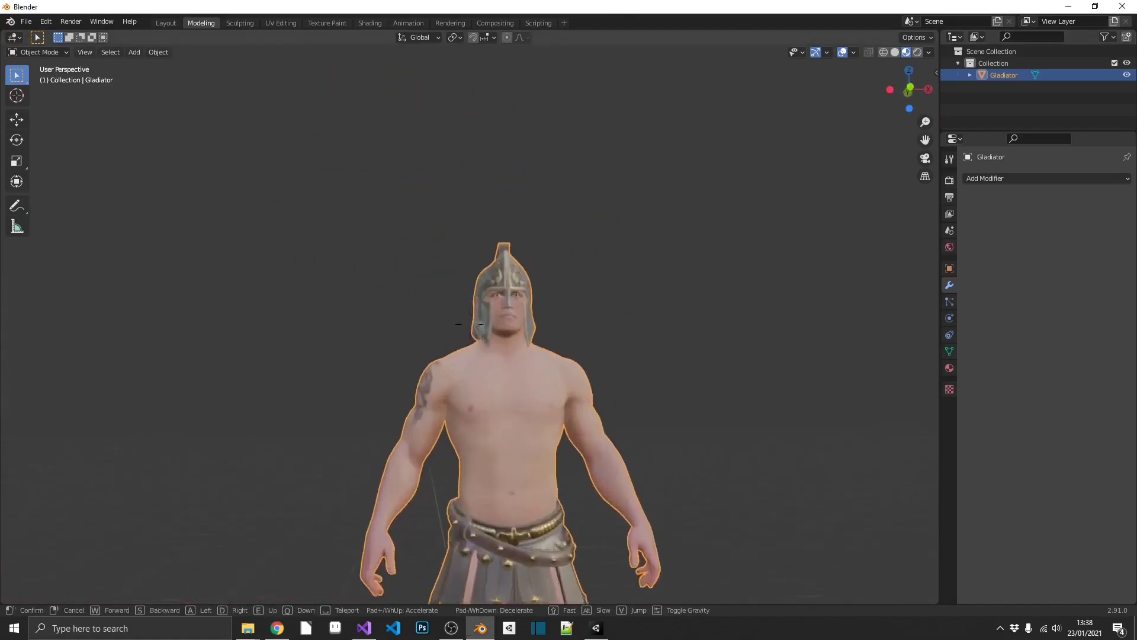
{"action": "key", "text": "w"}
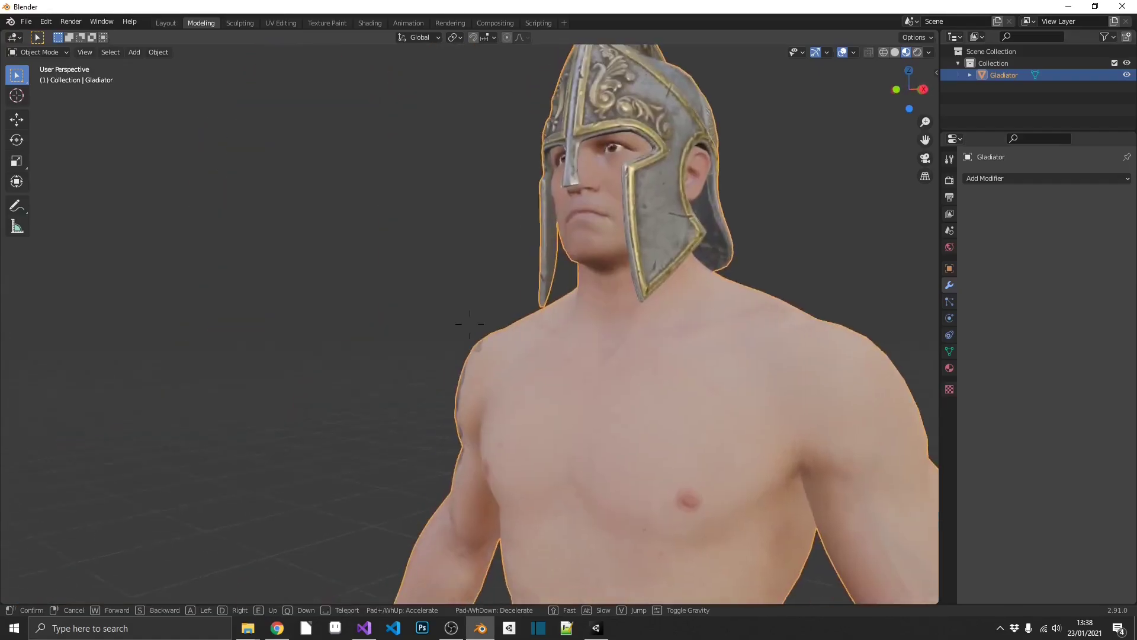
{"action": "key", "text": "s"}
{"action": "left_click", "coordinate": [492, 267]}
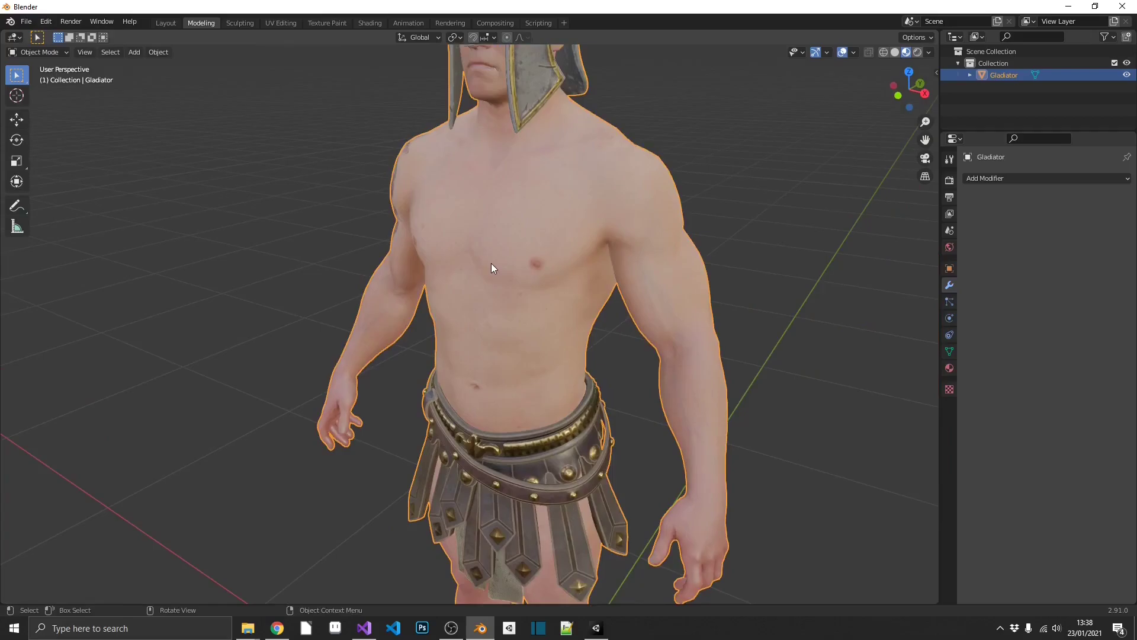
{"action": "key", "text": "Tab"}
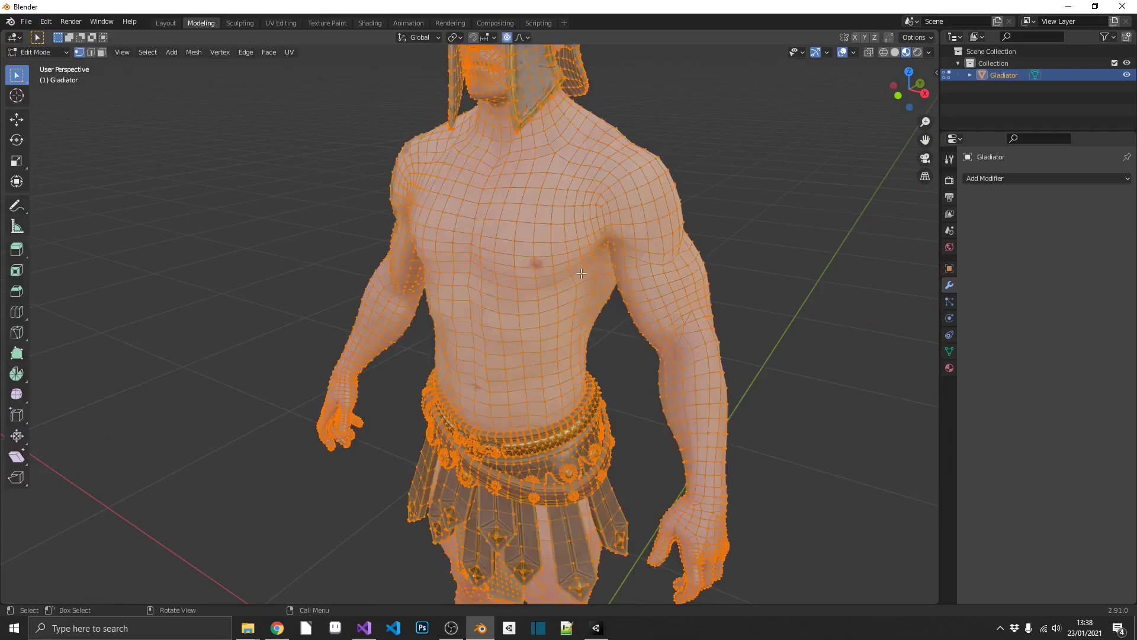
{"action": "key", "text": "Tab"}
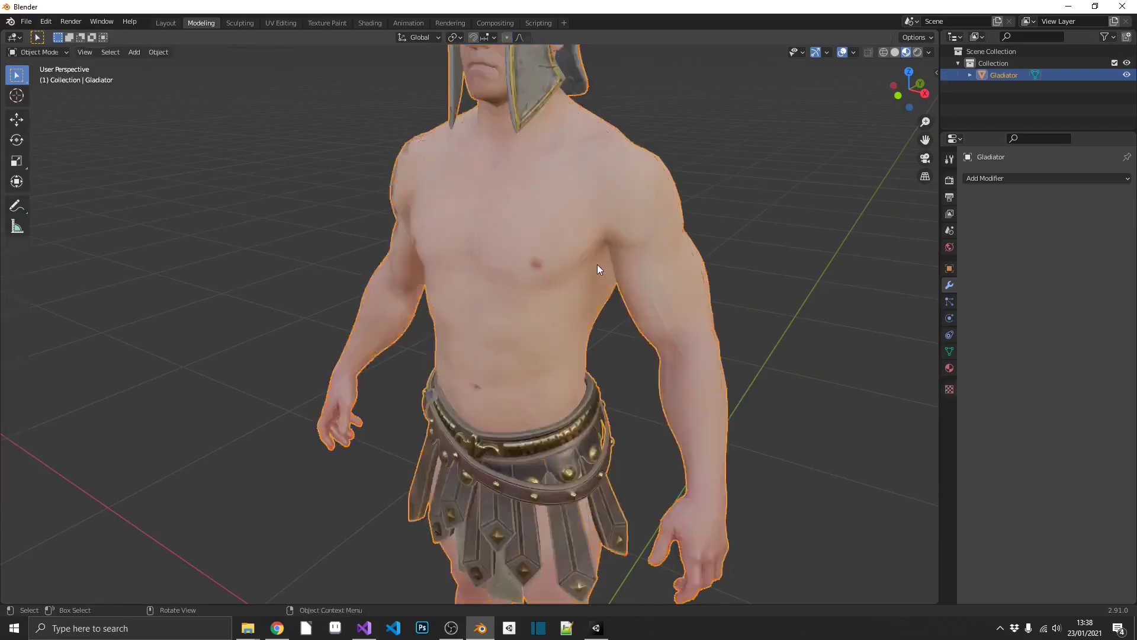
{"action": "key", "text": "shift+grave"}
{"action": "key", "text": "s"}
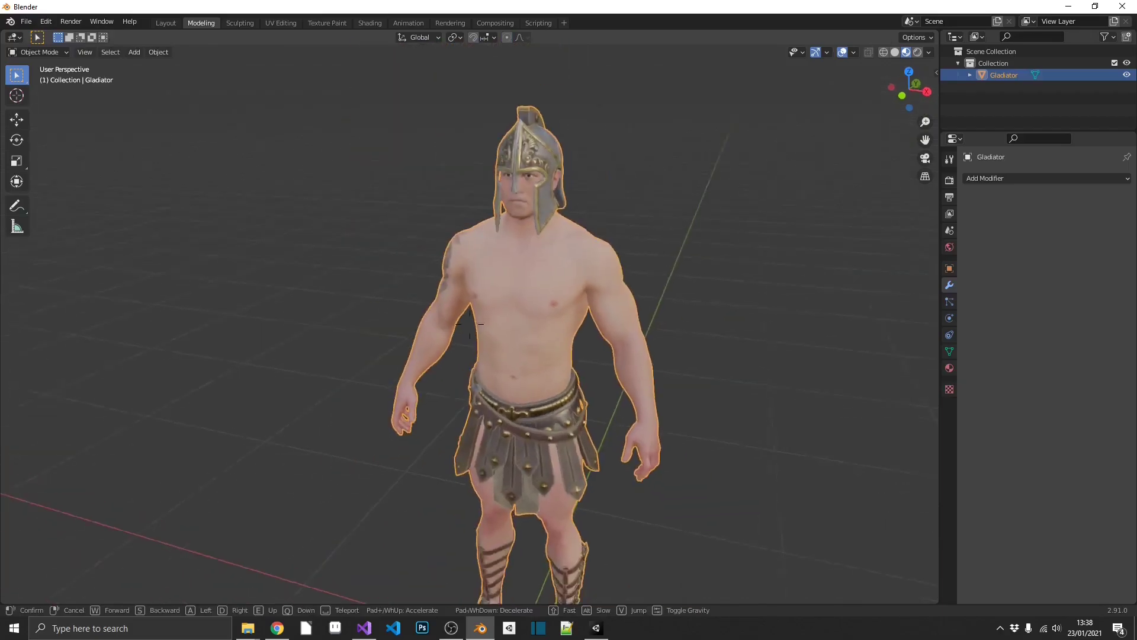
{"action": "key", "text": "w"}
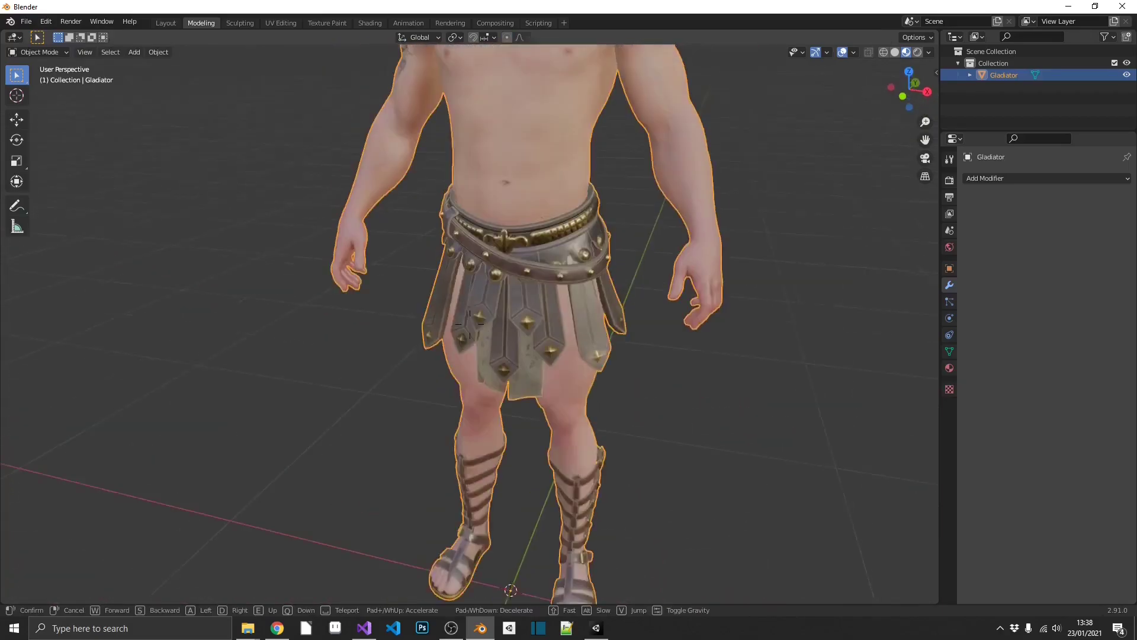
{"action": "key", "text": "w"}
{"action": "key", "text": "w"}
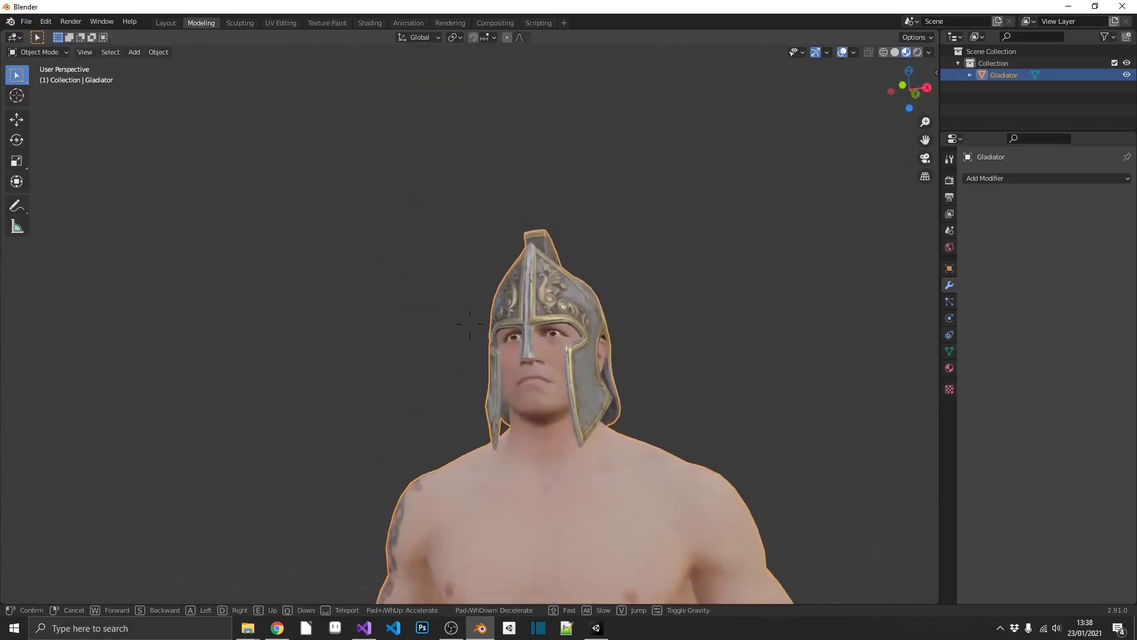
{"action": "key", "text": "w"}
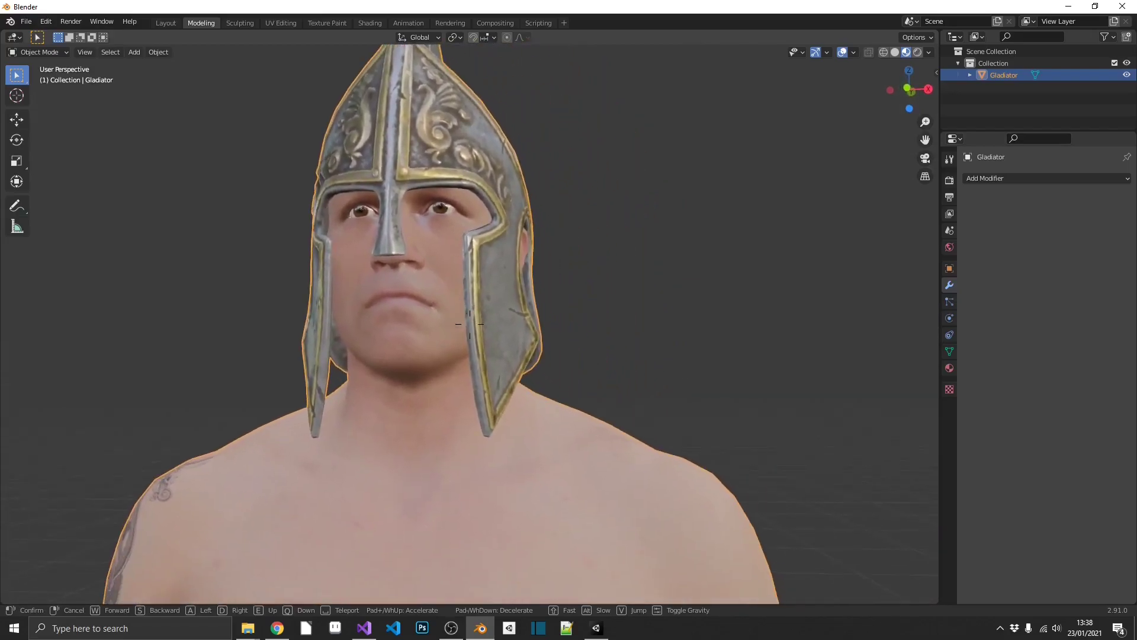
{"action": "key", "text": "s"}
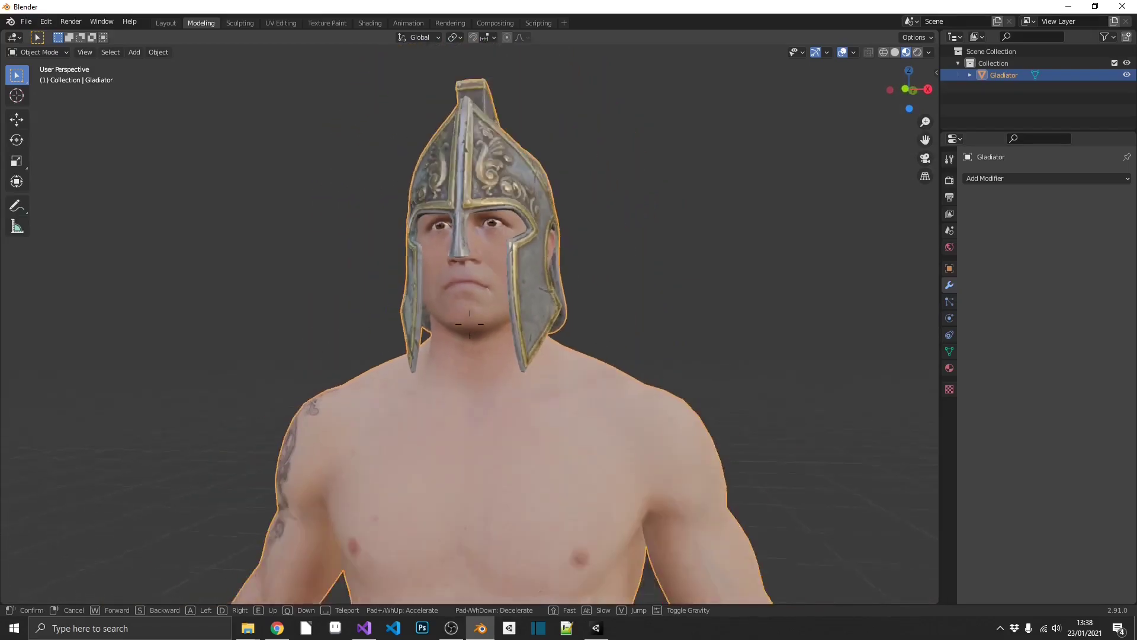
{"action": "key", "text": "s"}
{"action": "key", "text": "s"}
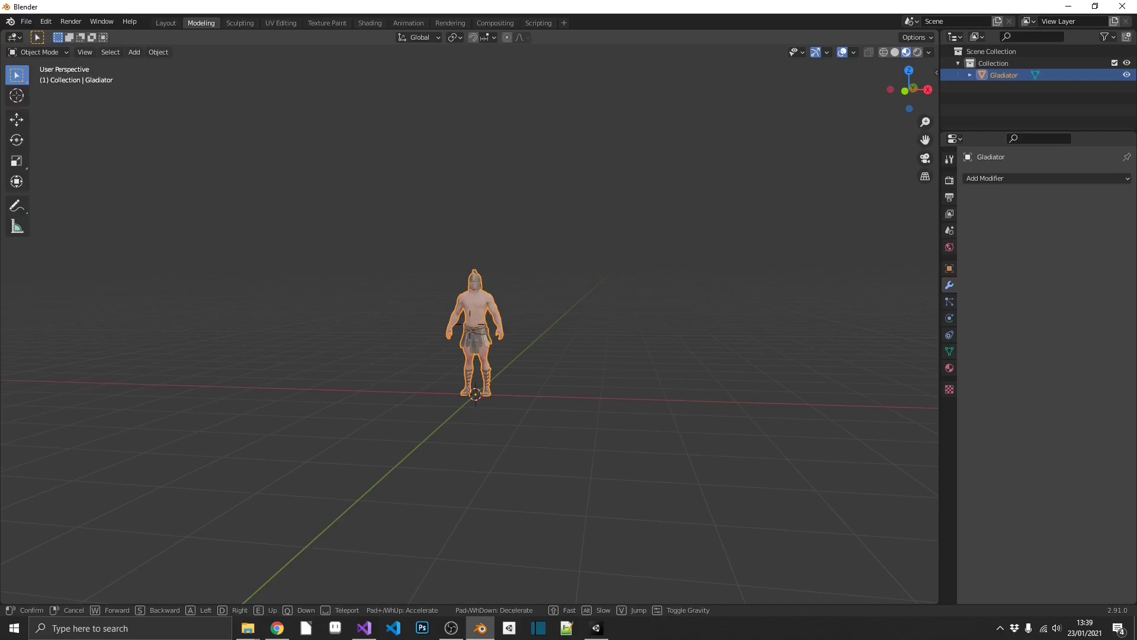
{"action": "key", "text": "w"}
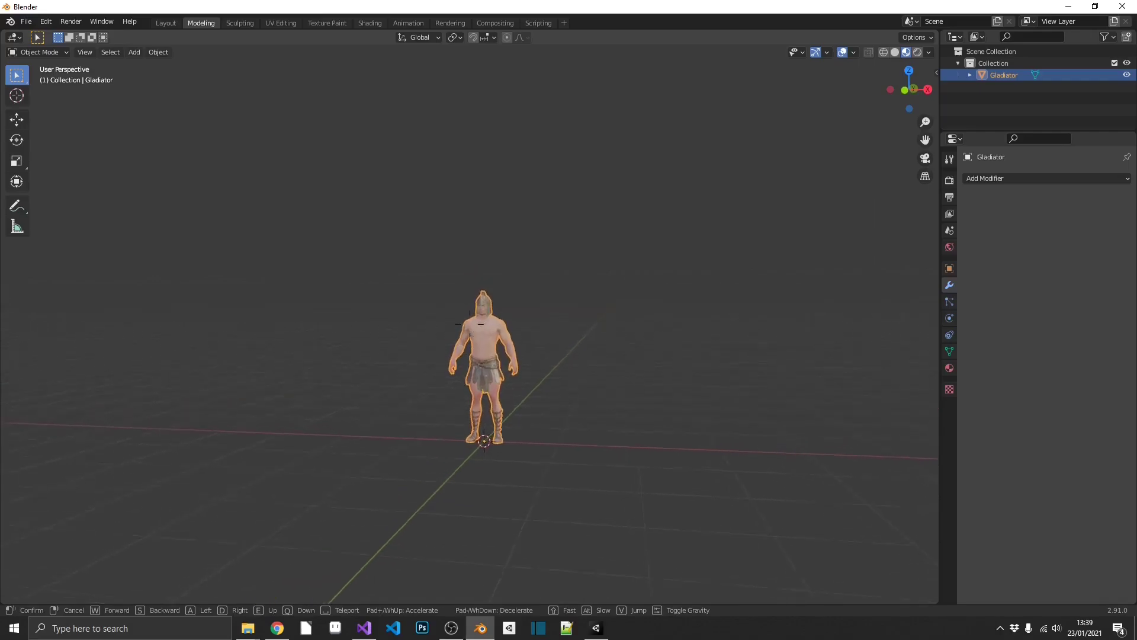
{"action": "key", "text": "w"}
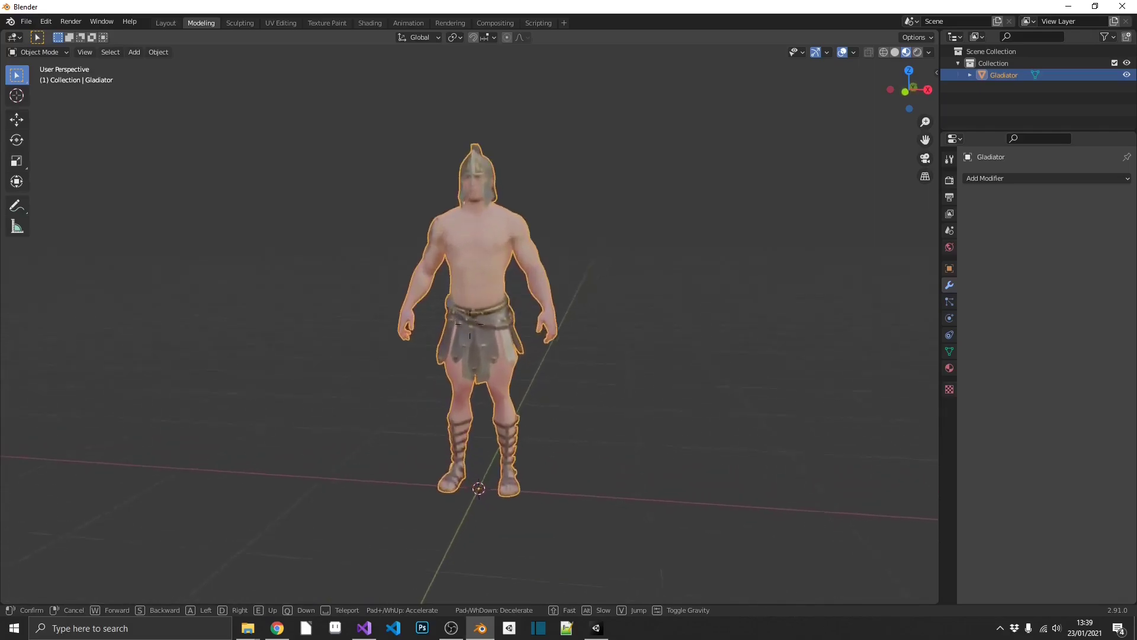
{"action": "left_click", "coordinate": [470, 325]}
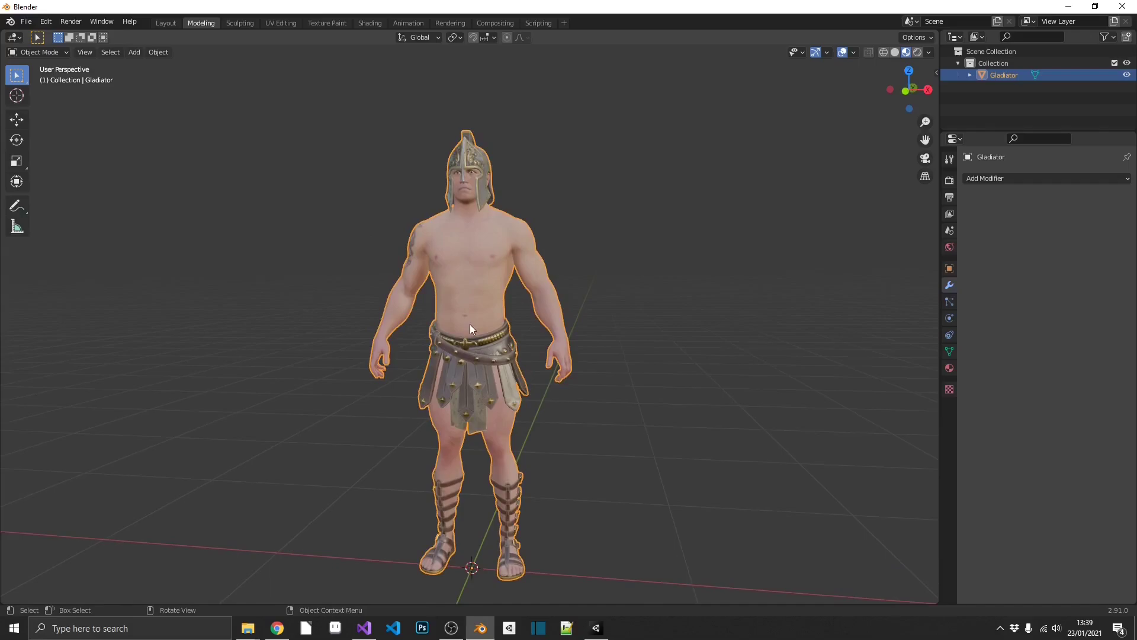
{"action": "key", "text": "shift+grave"}
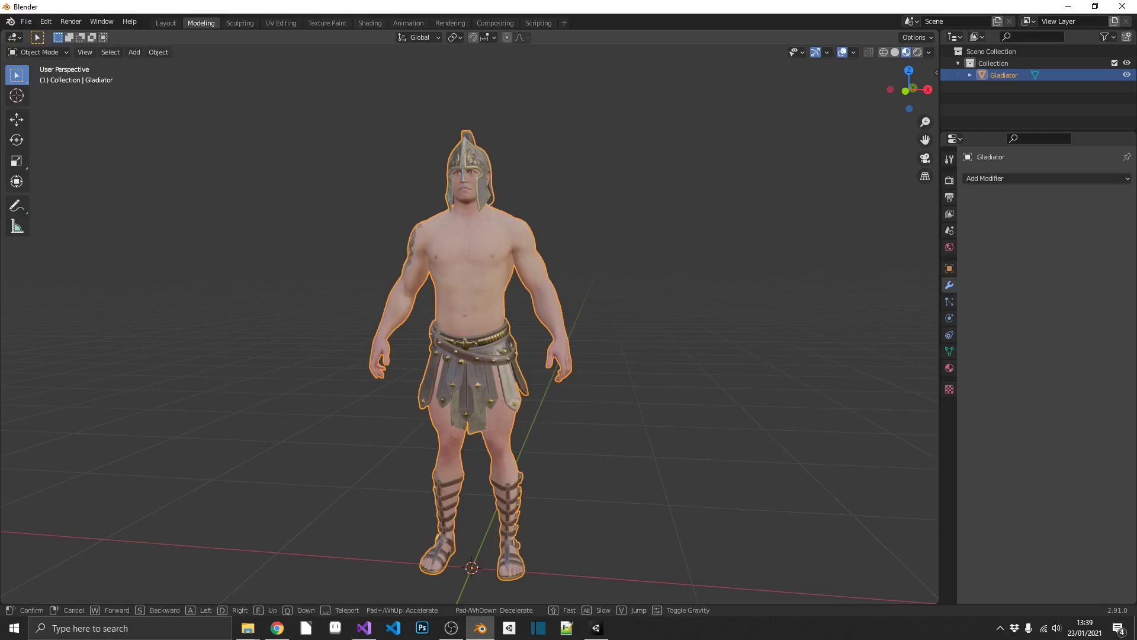
{"action": "mouse_move", "coordinate": [470, 324]}
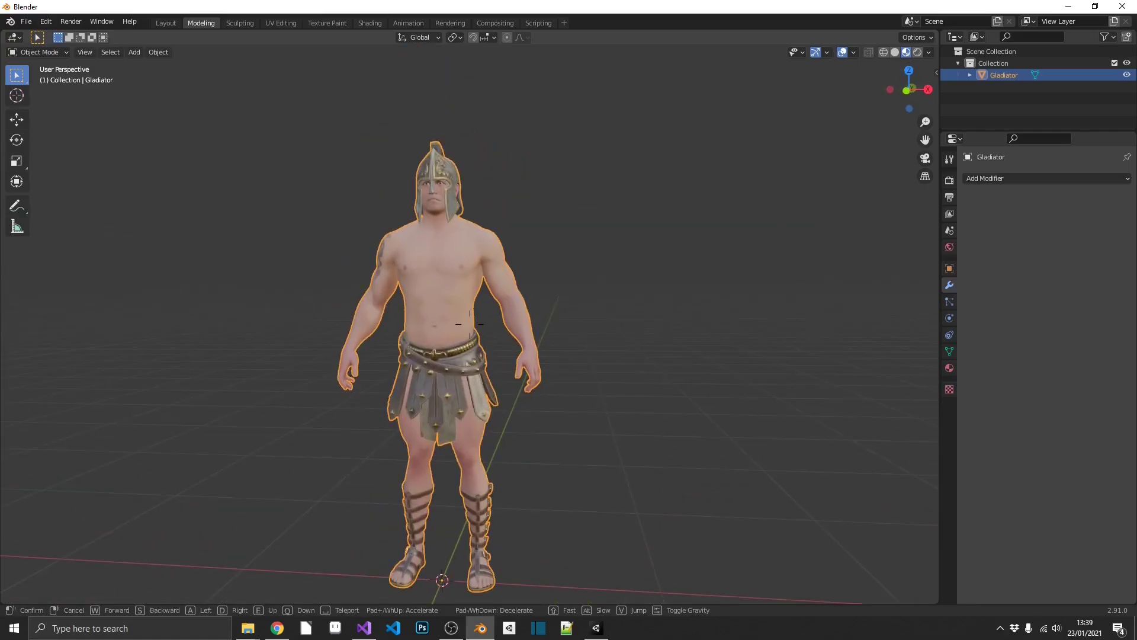
Step: Duplicate the gladiator as Gladiator.001 and move it along X to the right of the original
{"action": "right_click", "coordinate": [470, 324]}
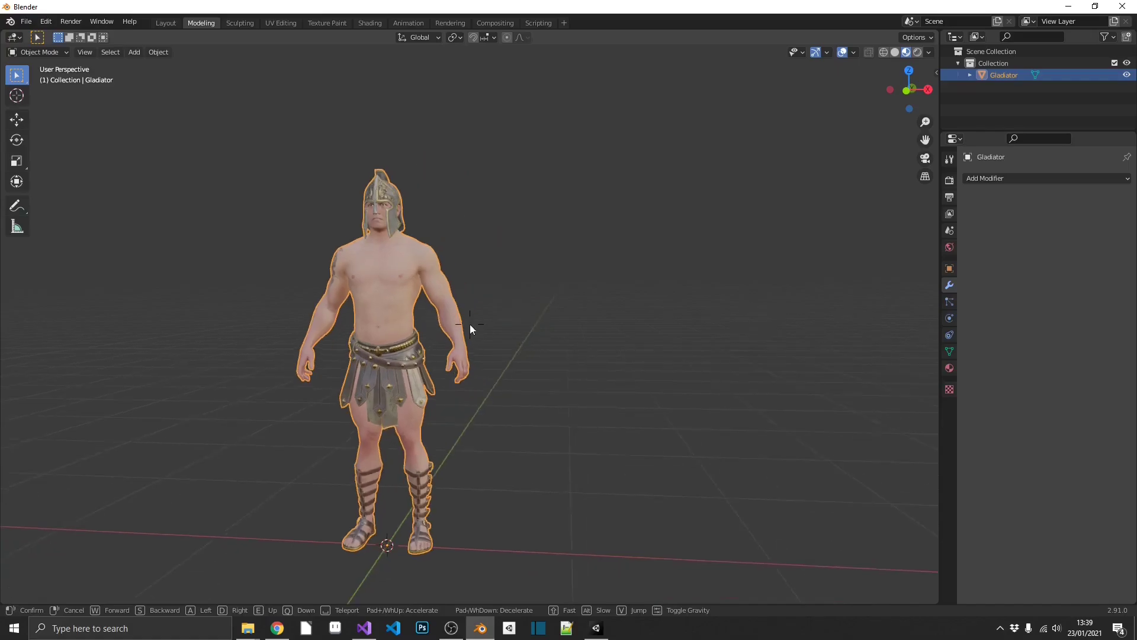
{"action": "key", "text": "shift+d"}
{"action": "right_click", "coordinate": [471, 325]}
{"action": "key", "text": "g"}
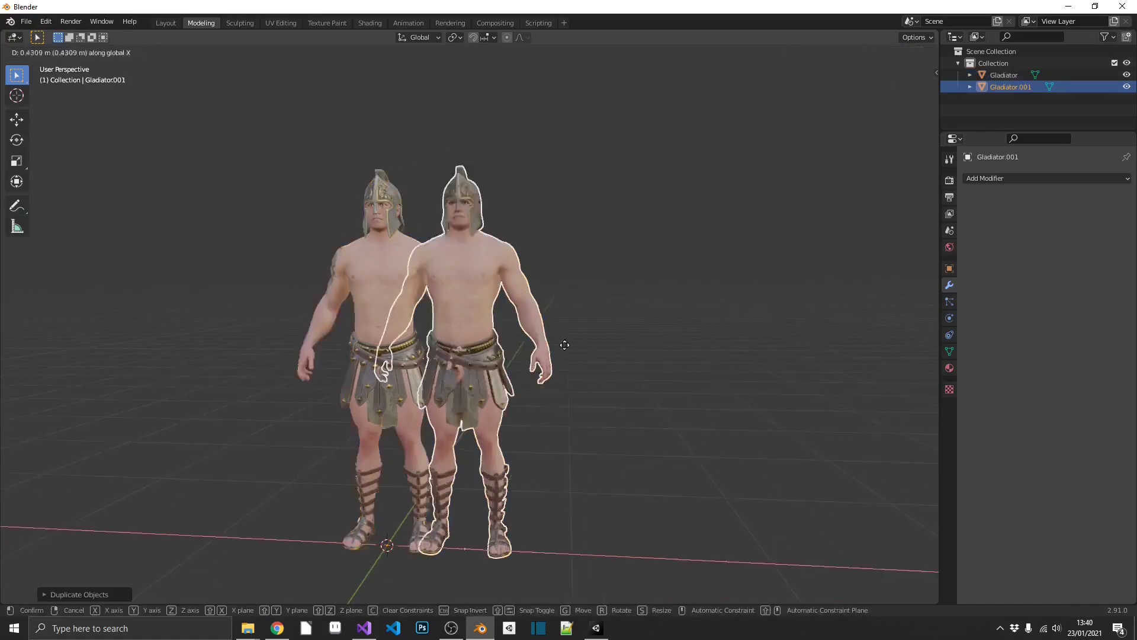
{"action": "left_click", "coordinate": [614, 469]}
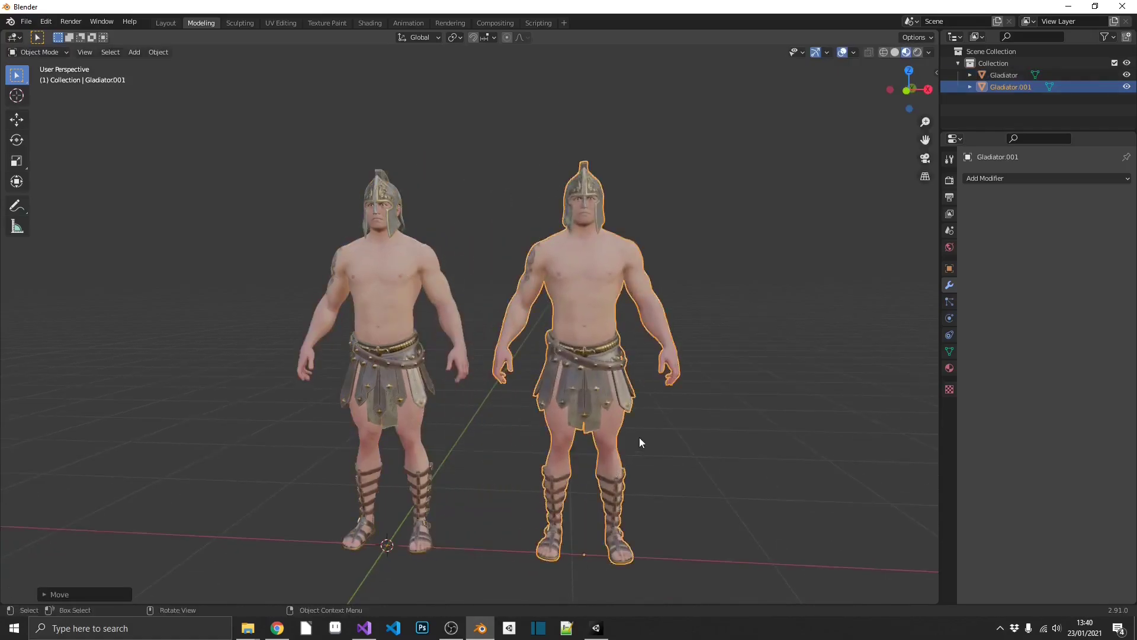
{"action": "key", "text": "shift+grave"}
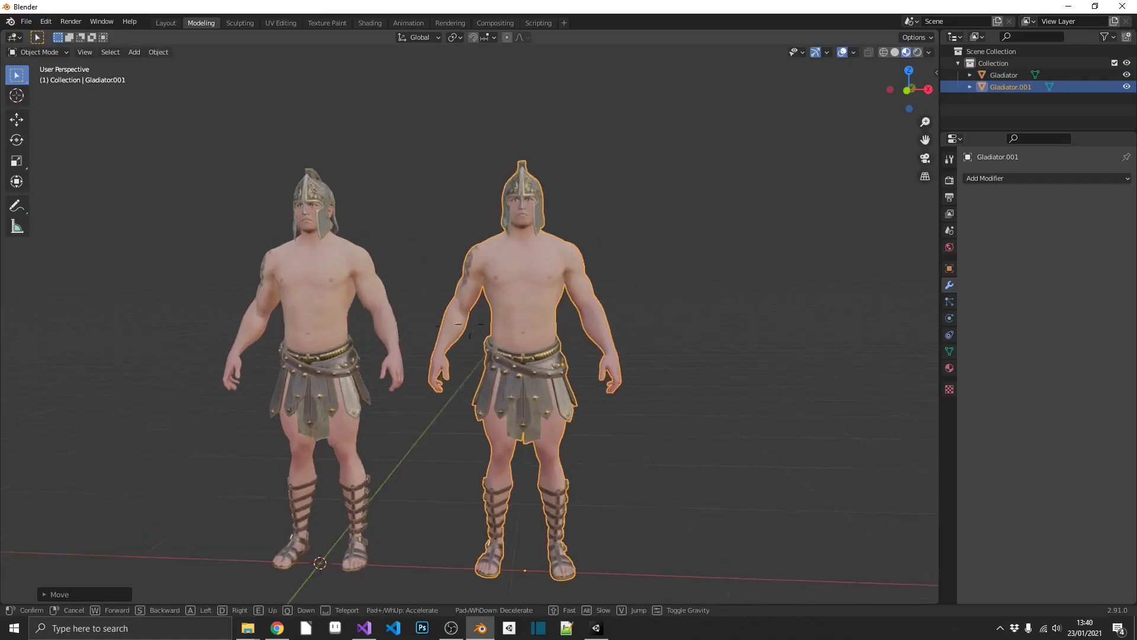
{"action": "left_click", "coordinate": [470, 325]}
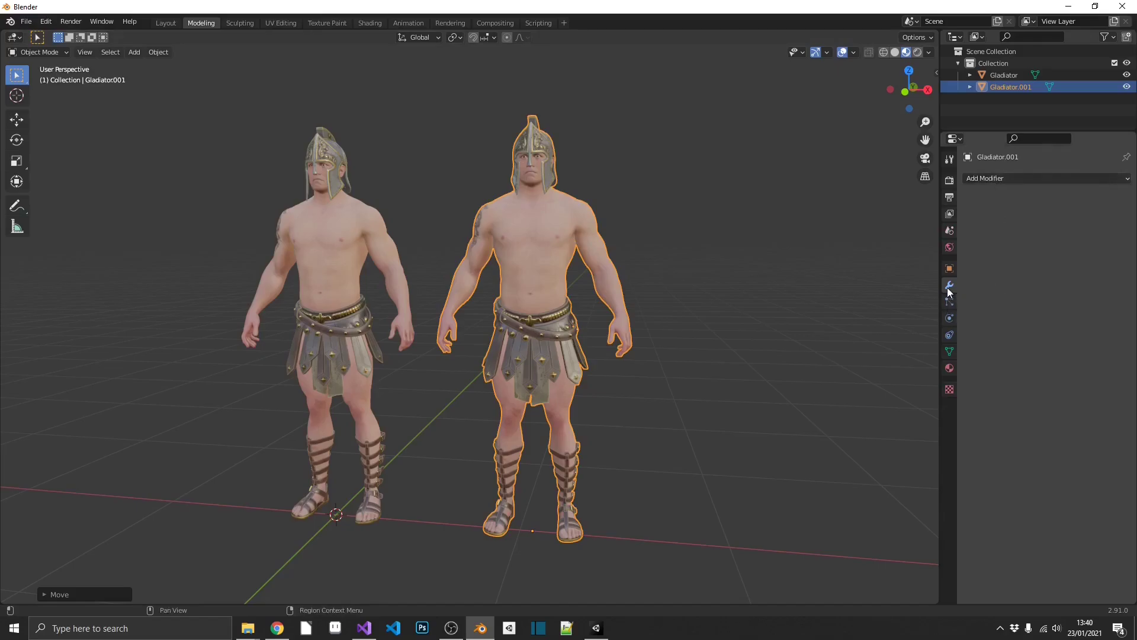
Step: Add a Decimate modifier to the copy with ratio 0.5 and apply it
{"action": "left_click", "coordinate": [1009, 178]}
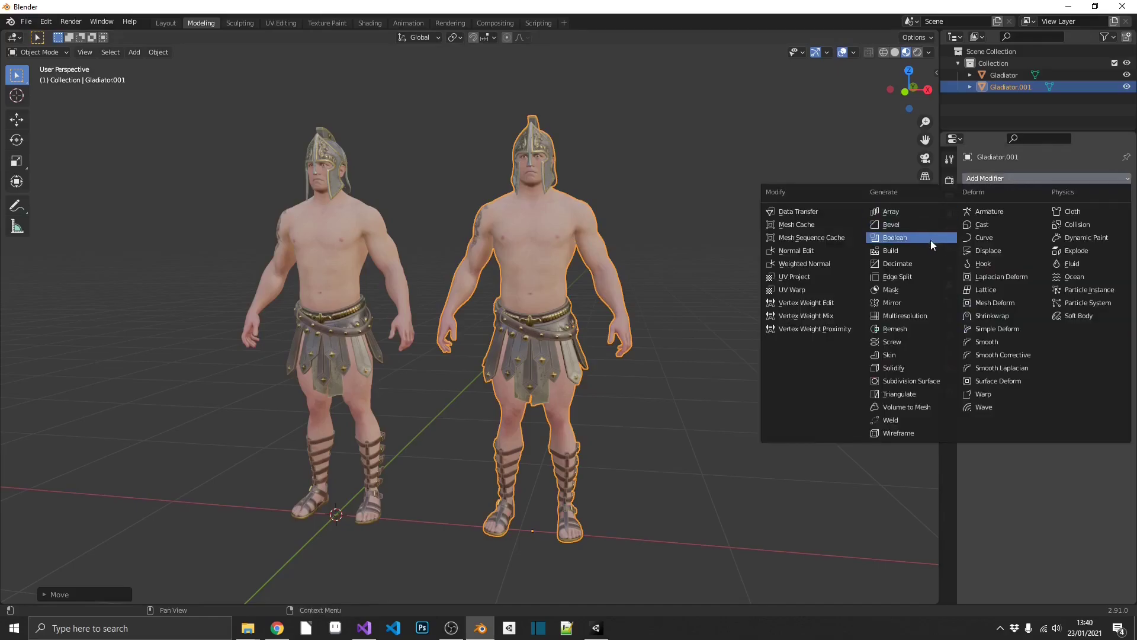
{"action": "left_click", "coordinate": [909, 263]}
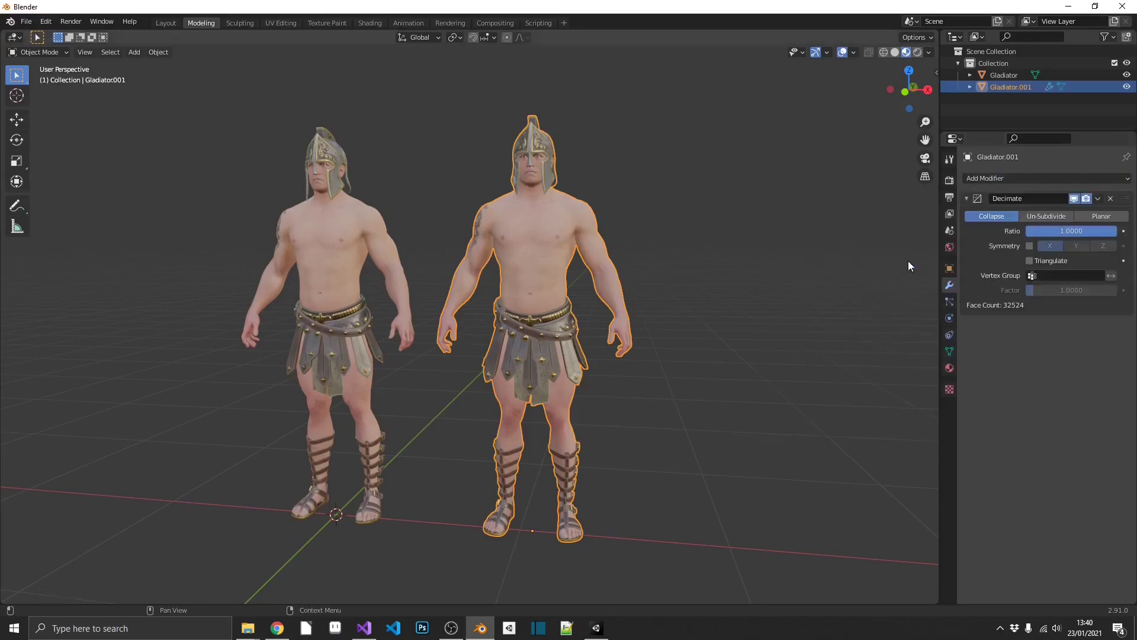
{"action": "double_click", "coordinate": [1069, 231]}
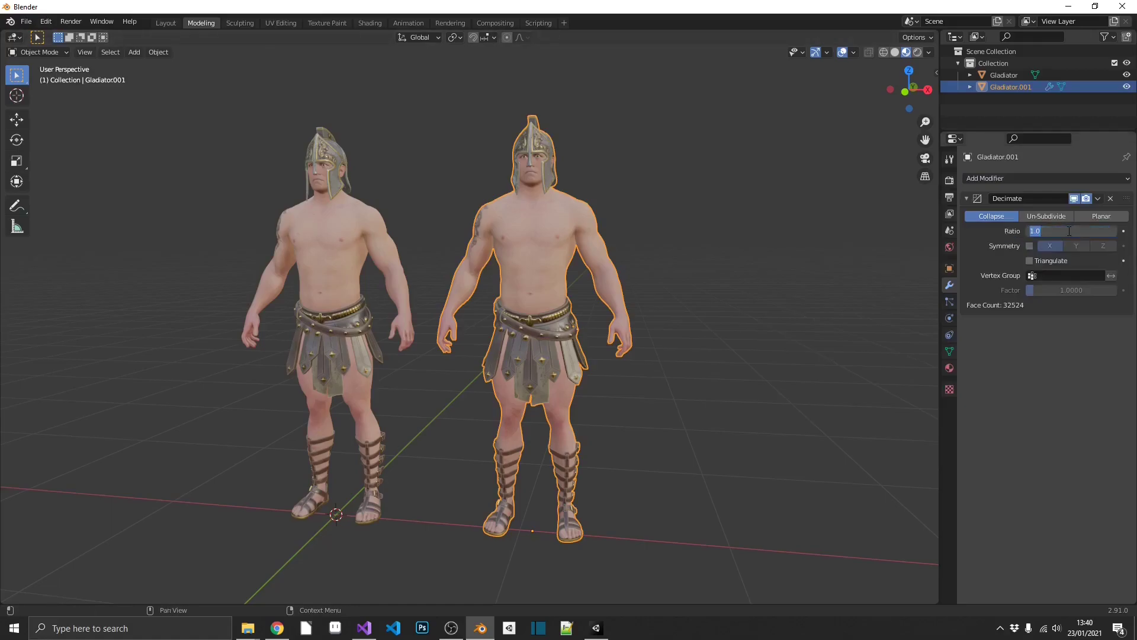
{"action": "type", "text": "0.5"}
{"action": "key", "text": "Return"}
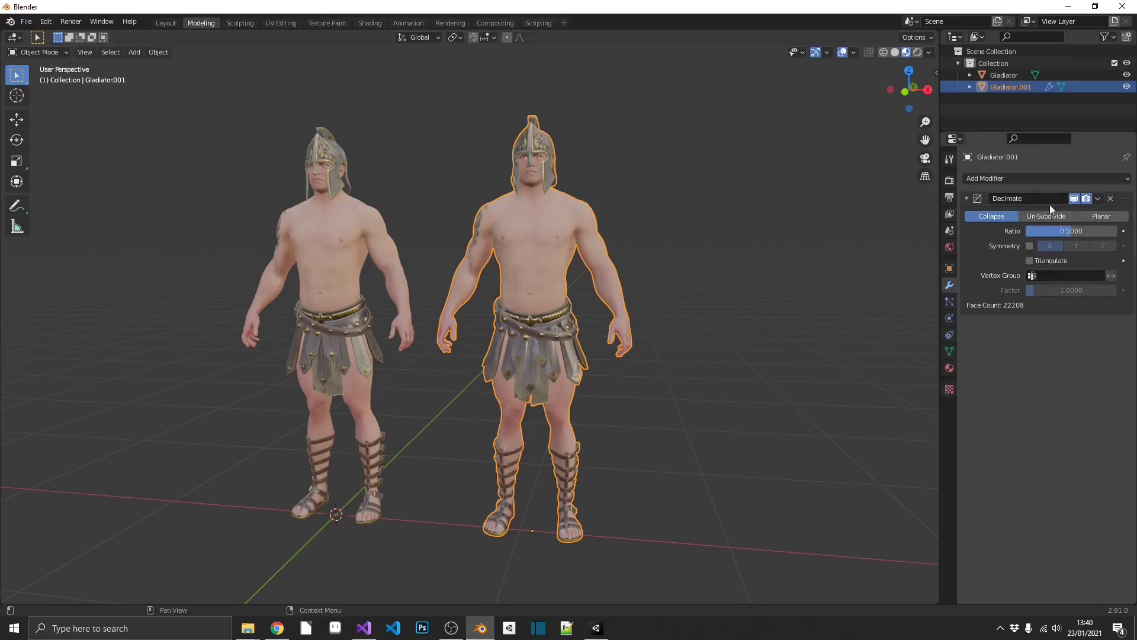
{"action": "left_click", "coordinate": [1098, 198]}
{"action": "key", "text": "Return"}
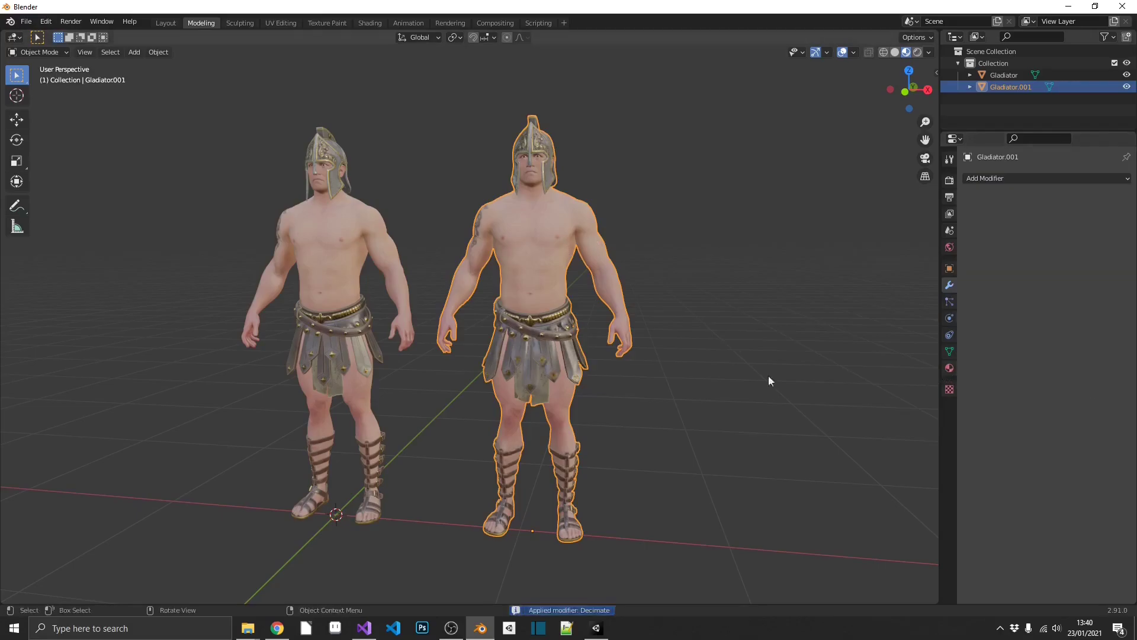
Step: Compare the Edit Mode wireframes of the original gladiator and Gladiator.001
{"action": "left_click", "coordinate": [312, 265]}
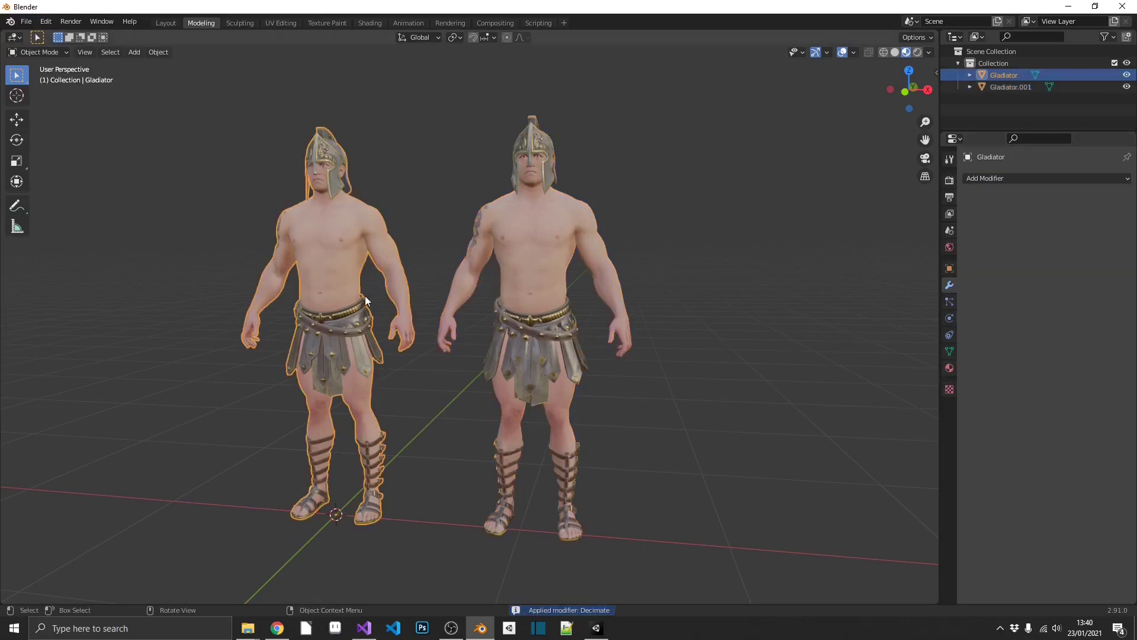
{"action": "key", "text": "Tab"}
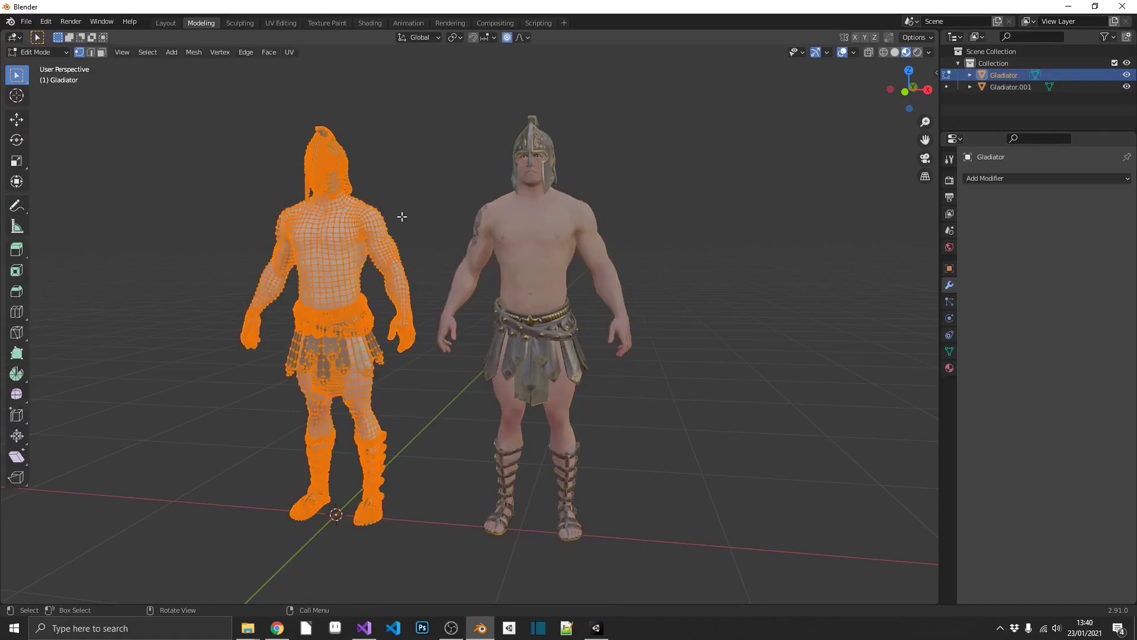
{"action": "key", "text": "Tab"}
{"action": "left_click", "coordinate": [485, 279]}
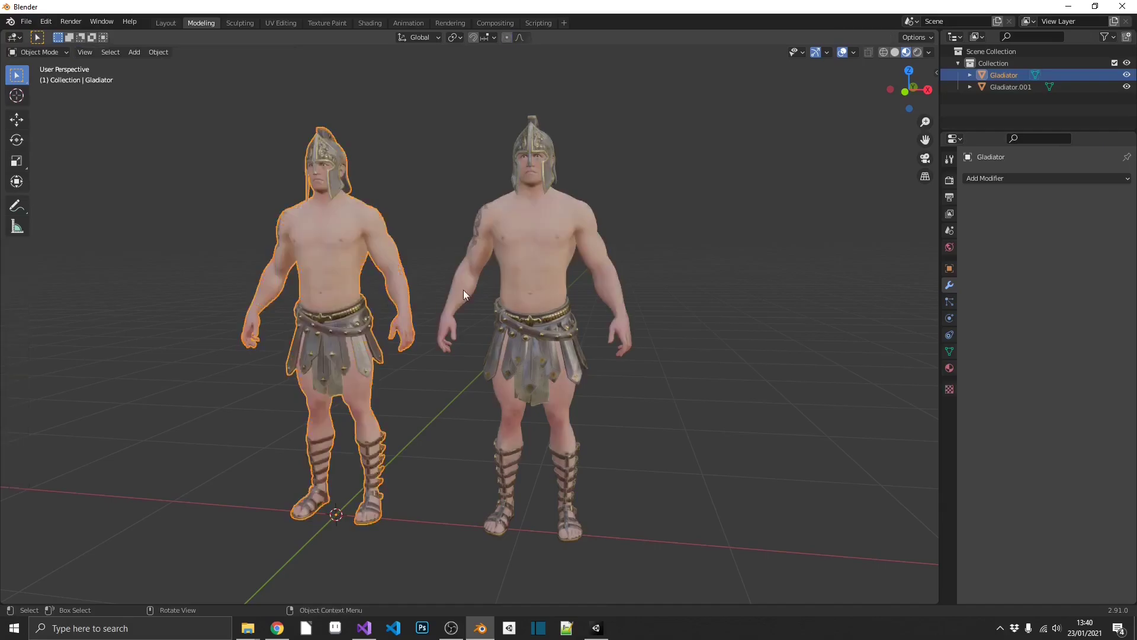
{"action": "key", "text": "Tab"}
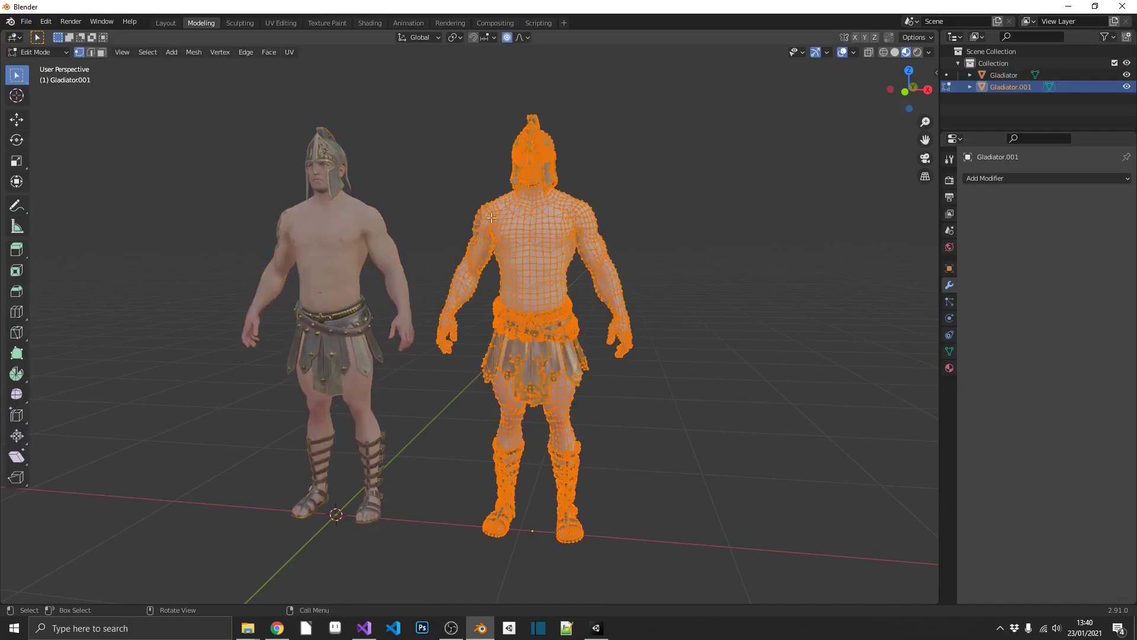
{"action": "key", "text": "Tab"}
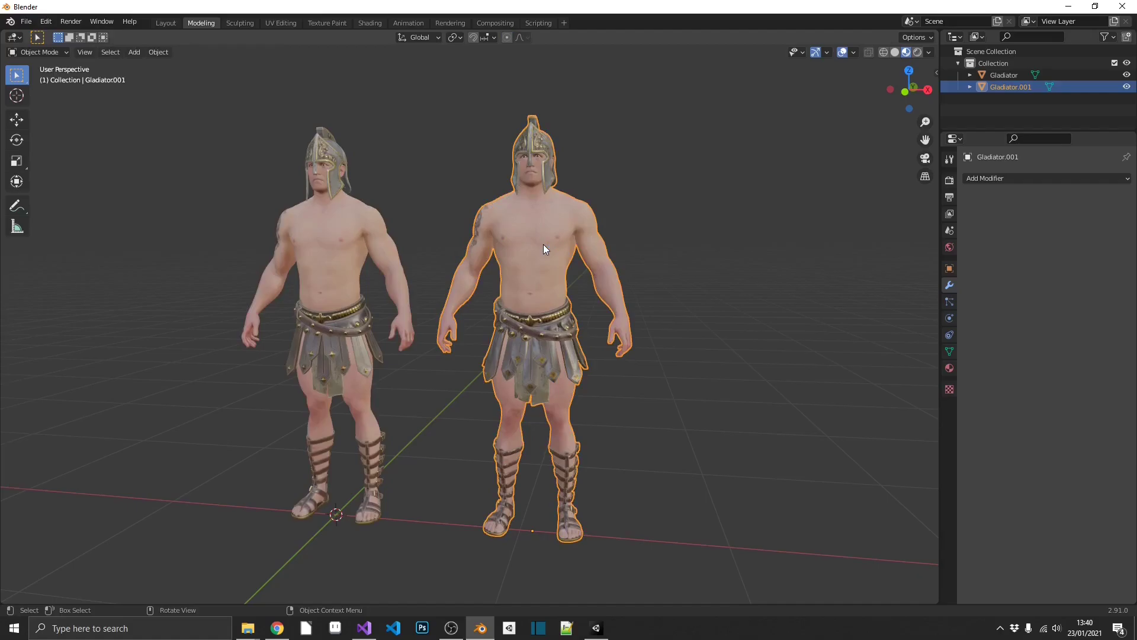
Step: Set Gladiator.001's Decimate ratio to 0.2 and apply the modifier
{"action": "key", "text": "Tab"}
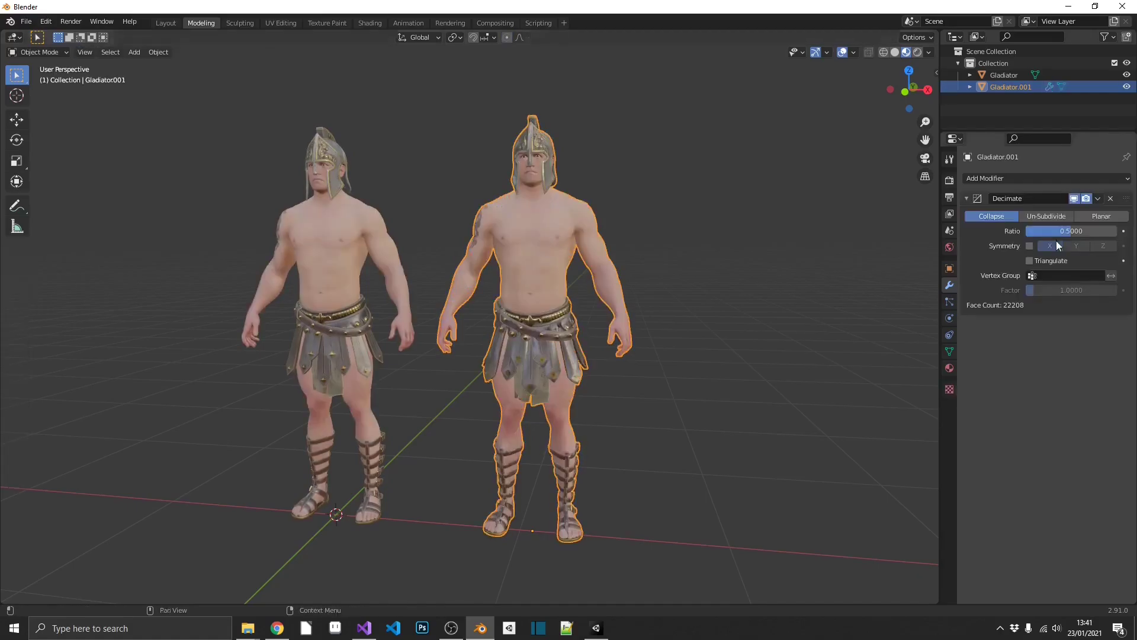
{"action": "left_click", "coordinate": [1072, 232]}
{"action": "type", "text": "0.2"}
{"action": "key", "text": "Return"}
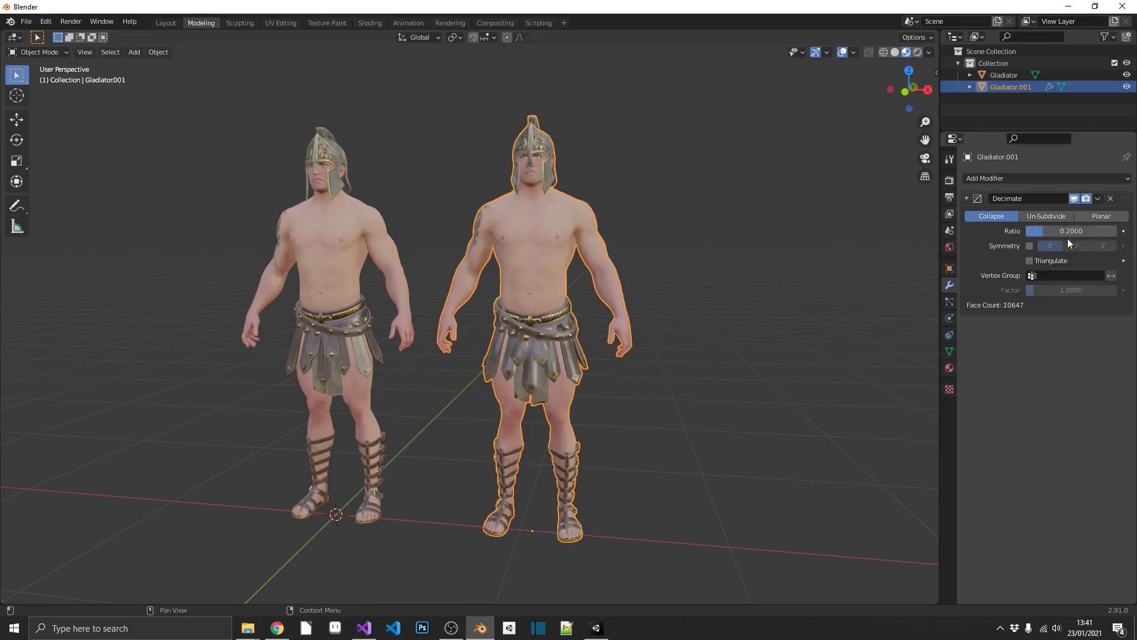
{"action": "left_click", "coordinate": [1098, 199]}
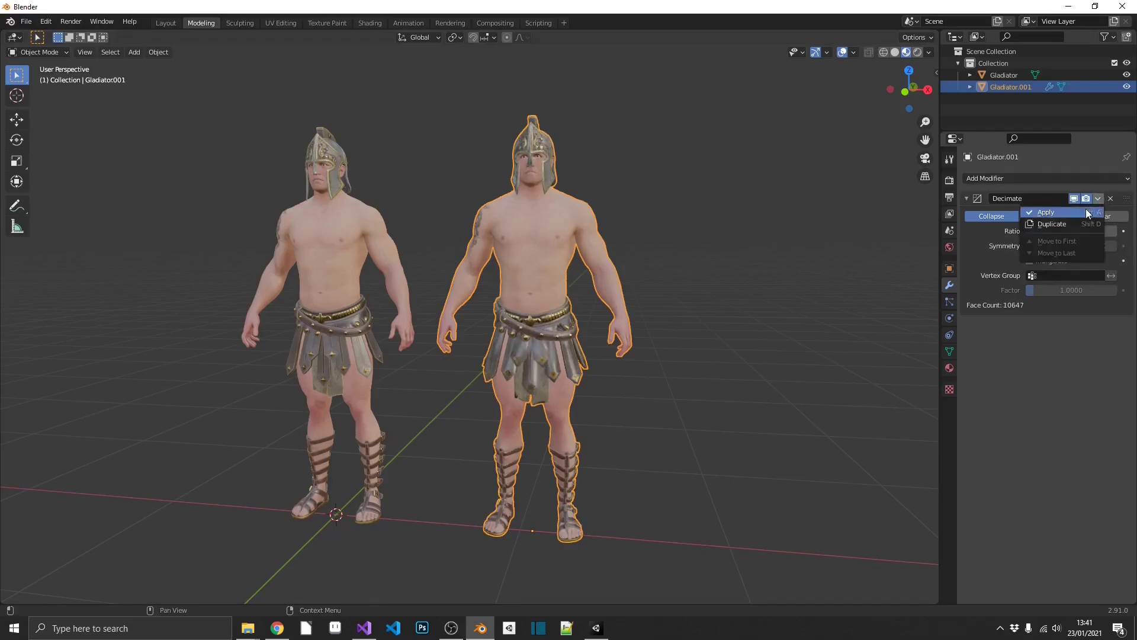
{"action": "left_click", "coordinate": [1086, 211]}
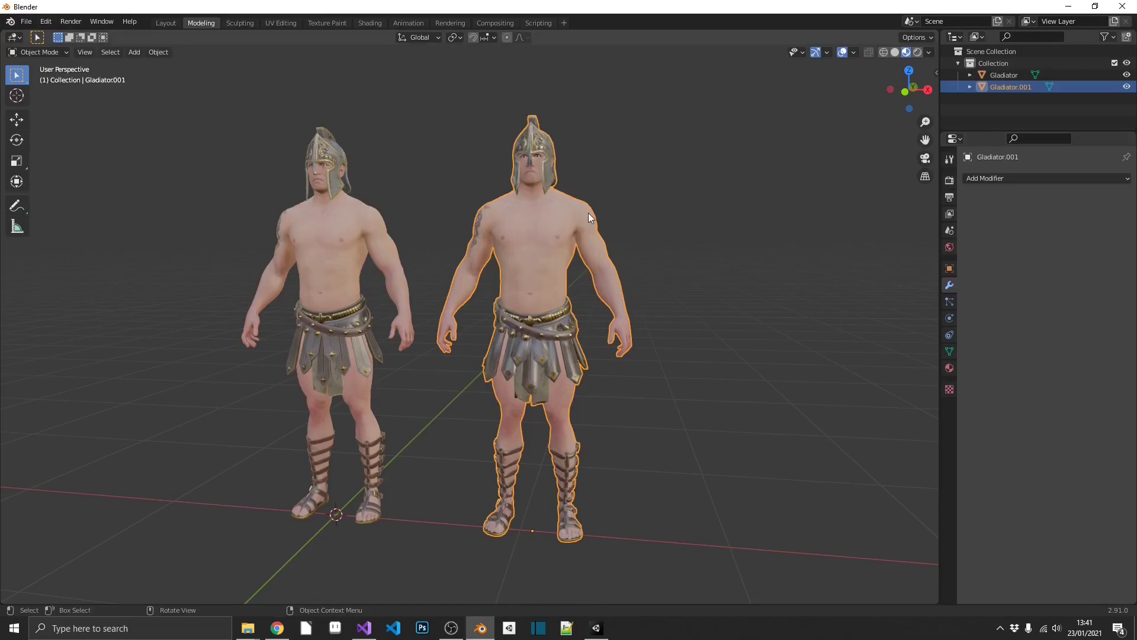
Step: Check the 10,647-face wireframe in Edit Mode, then duplicate it as Gladiator.002
{"action": "key", "text": "Tab"}
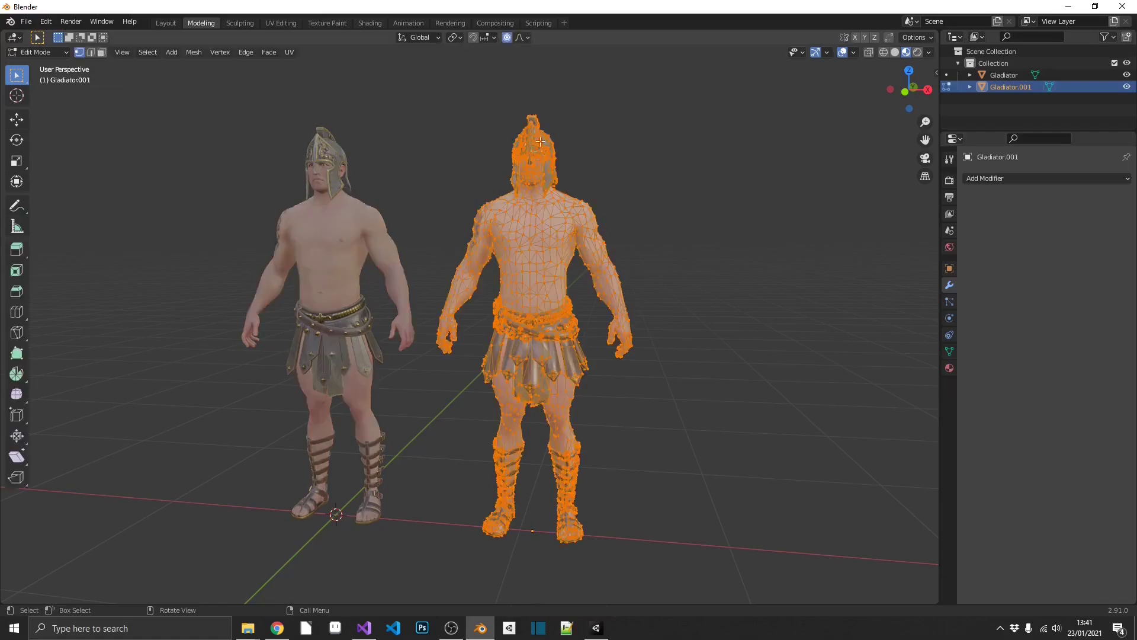
{"action": "key", "text": "Tab"}
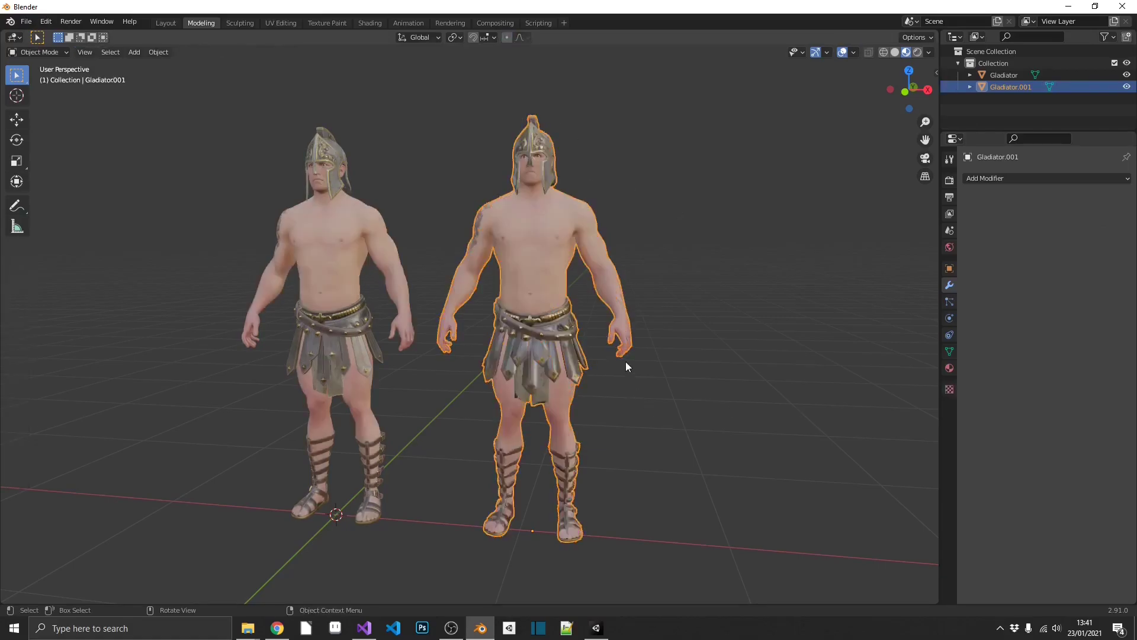
{"action": "key", "text": "shift+d"}
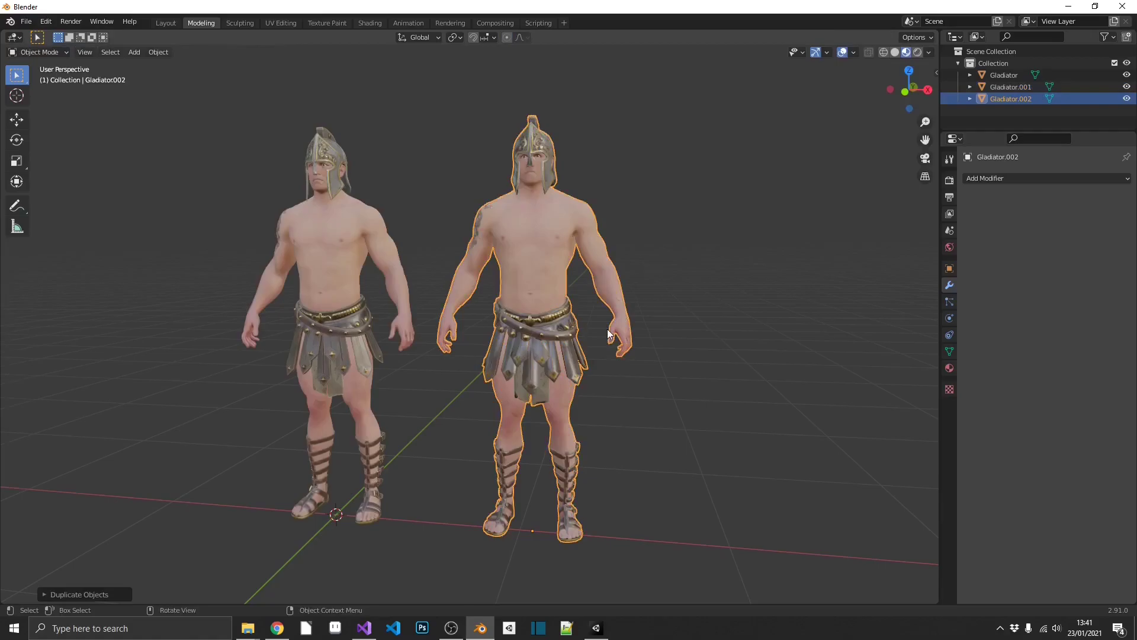
Step: Move Gladiator.002 right along X and give it a Decimate modifier with ratio 0.2
{"action": "key", "text": "x"}
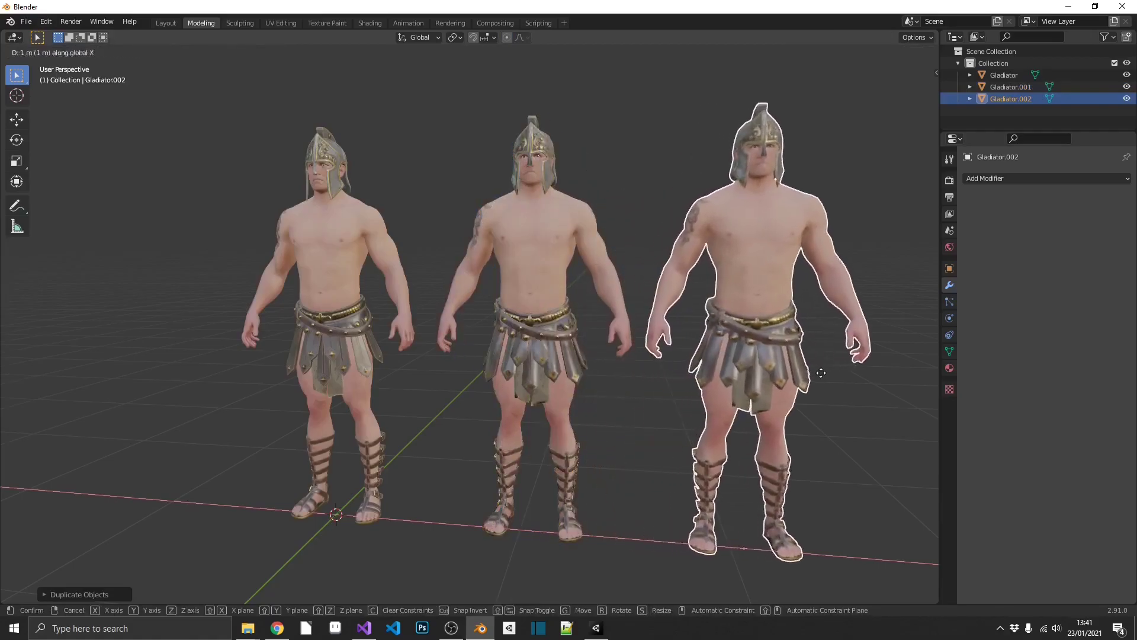
{"action": "left_click", "coordinate": [823, 373]}
{"action": "left_click", "coordinate": [1001, 177]}
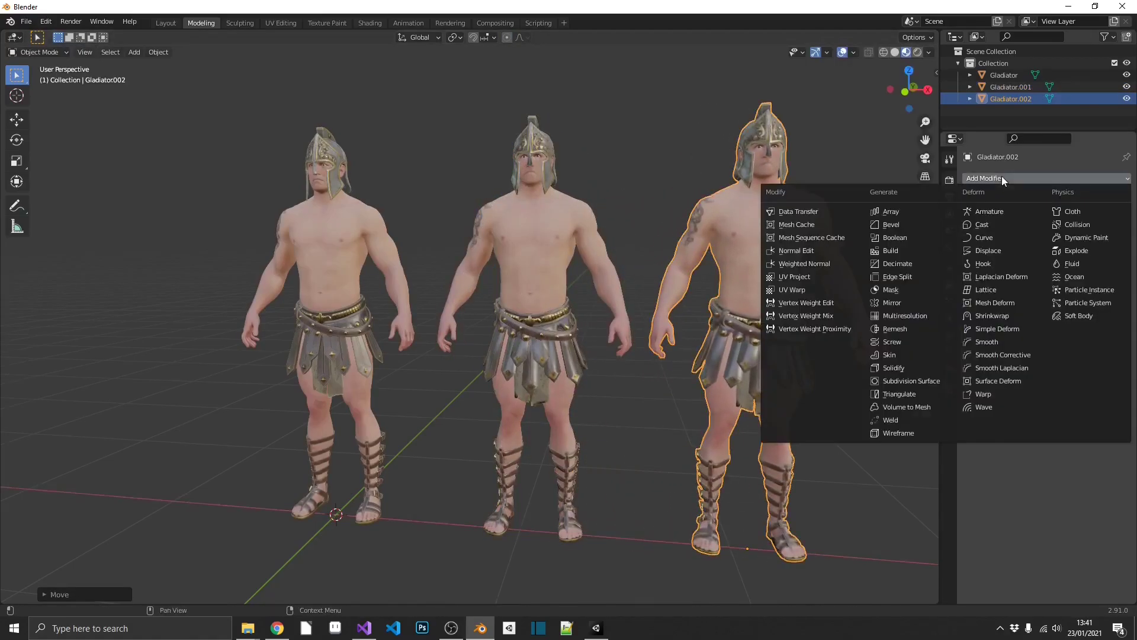
{"action": "left_click", "coordinate": [898, 262]}
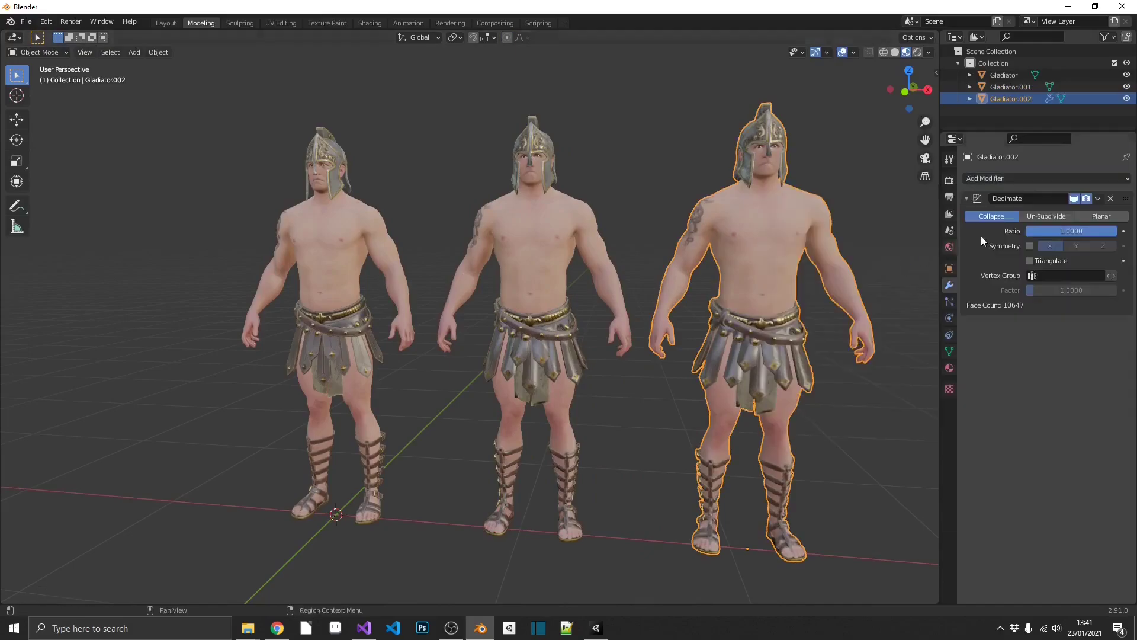
{"action": "left_click", "coordinate": [1055, 230]}
{"action": "type", "text": "0.2"}
{"action": "key", "text": "Return"}
Step: Apply the Decimate, check the 2,313-face wireframe, and move the view toward Gladiator.002
{"action": "middle_click_drag", "start_coordinate": [727, 158], "coordinate": [623, 243], "text": "shift"}
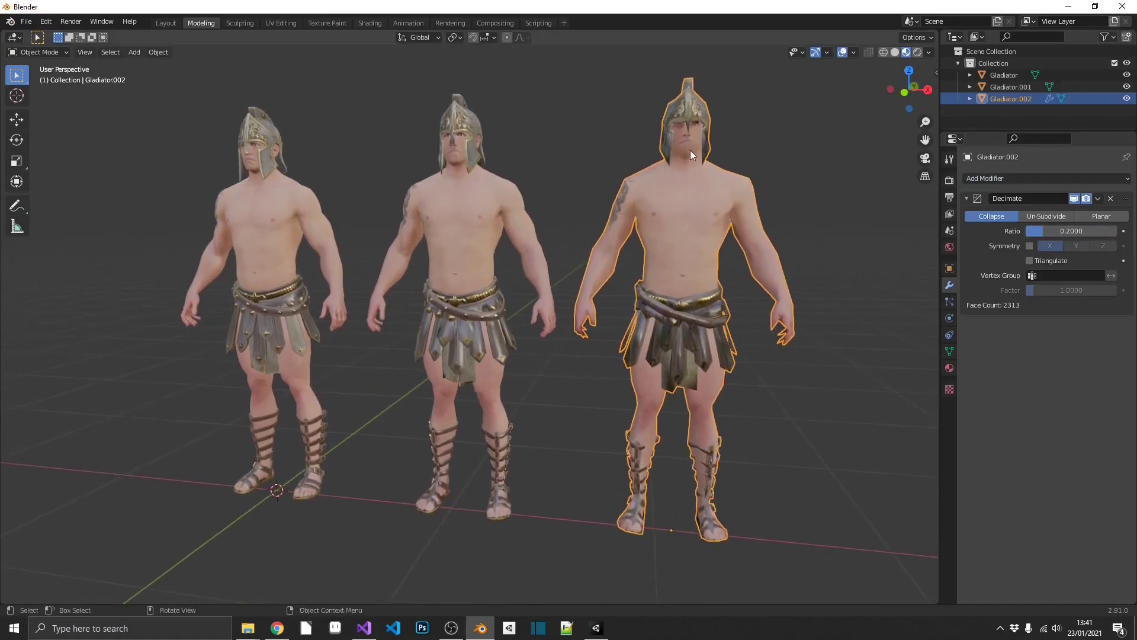
{"action": "left_click", "coordinate": [1099, 198]}
{"action": "left_click", "coordinate": [1083, 213]}
{"action": "key", "text": "Tab"}
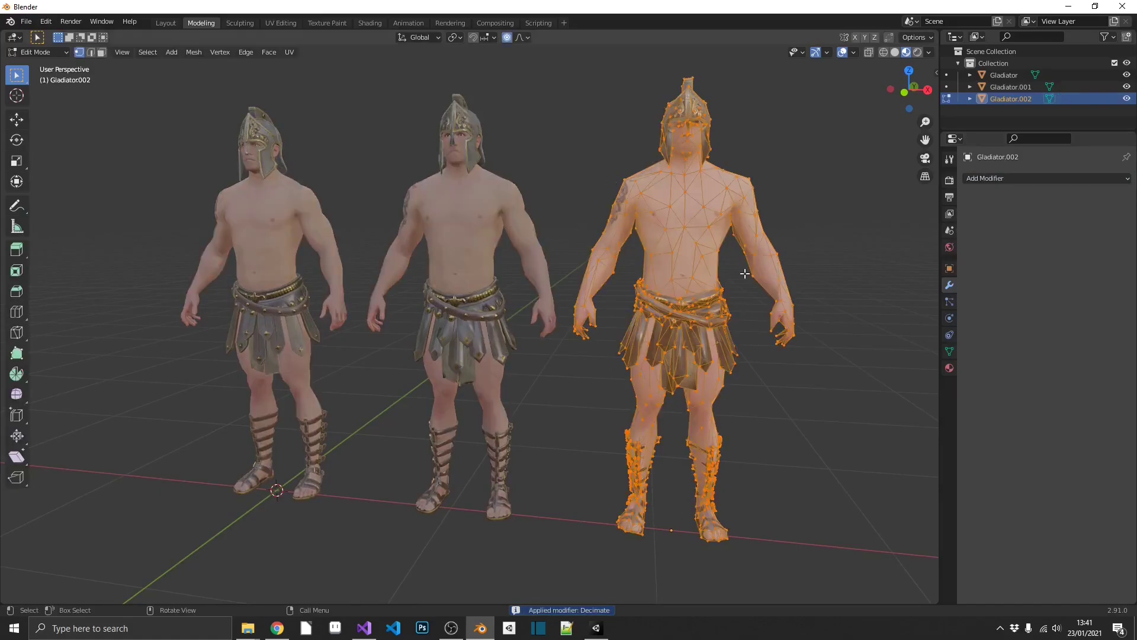
{"action": "key", "text": "Tab"}
{"action": "key", "text": "shift+grave"}
{"action": "key", "text": "w"}
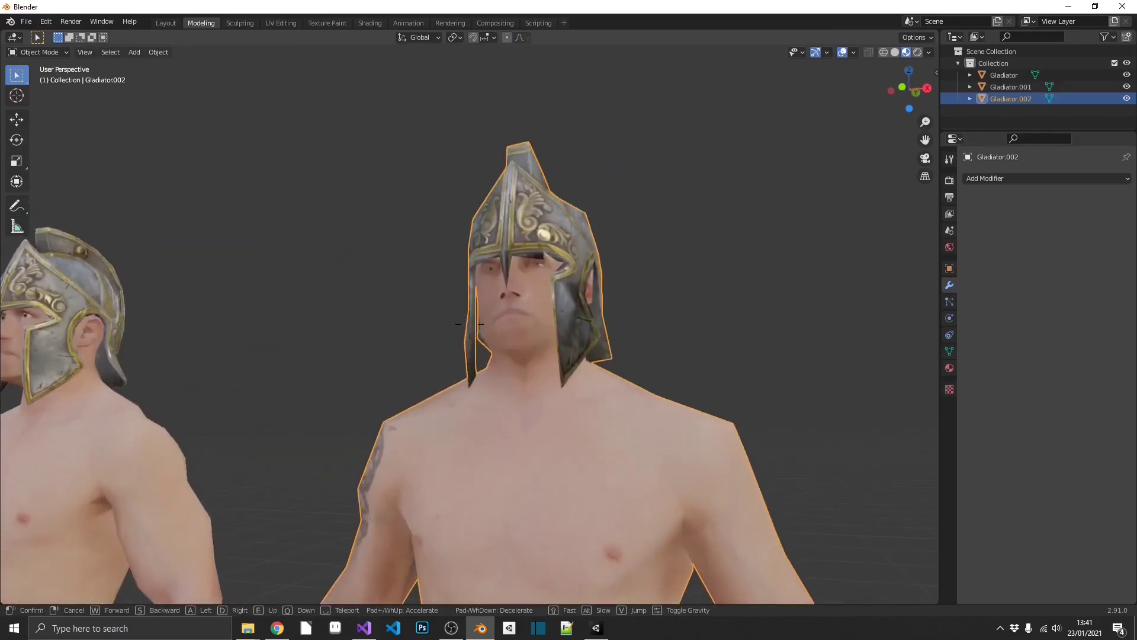
{"action": "key", "text": "s"}
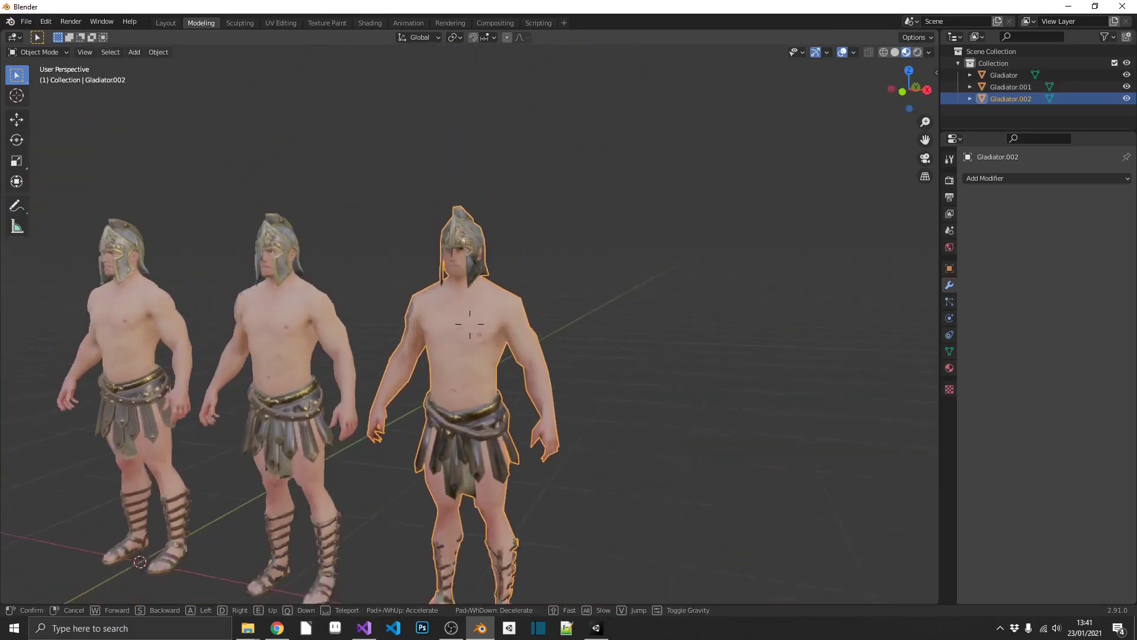
{"action": "key", "text": "s"}
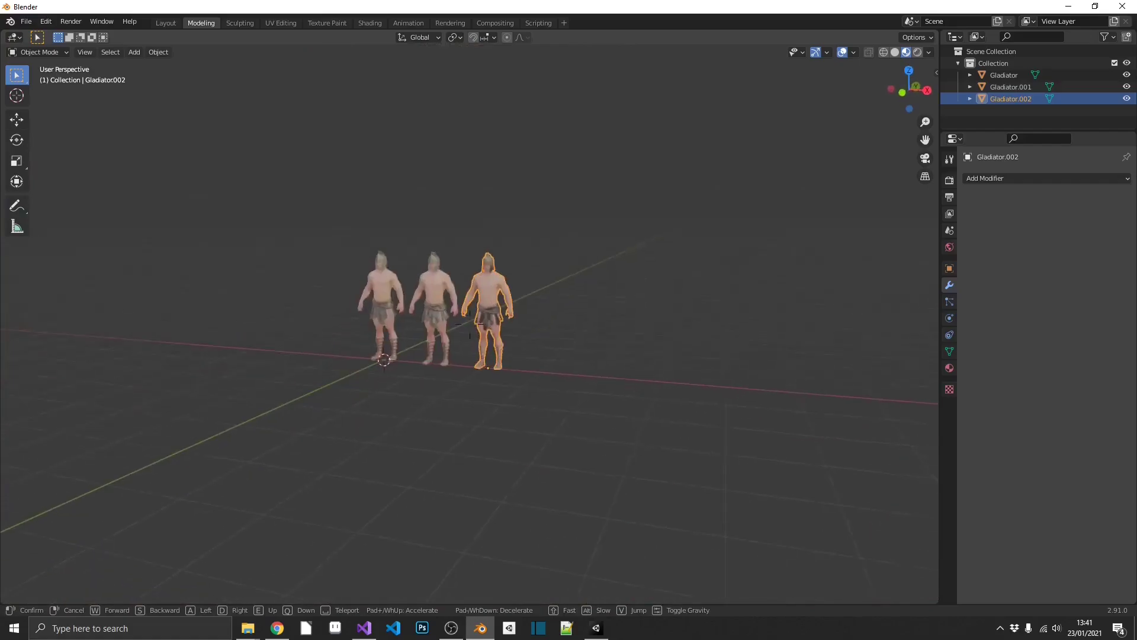
{"action": "left_click", "coordinate": [470, 324]}
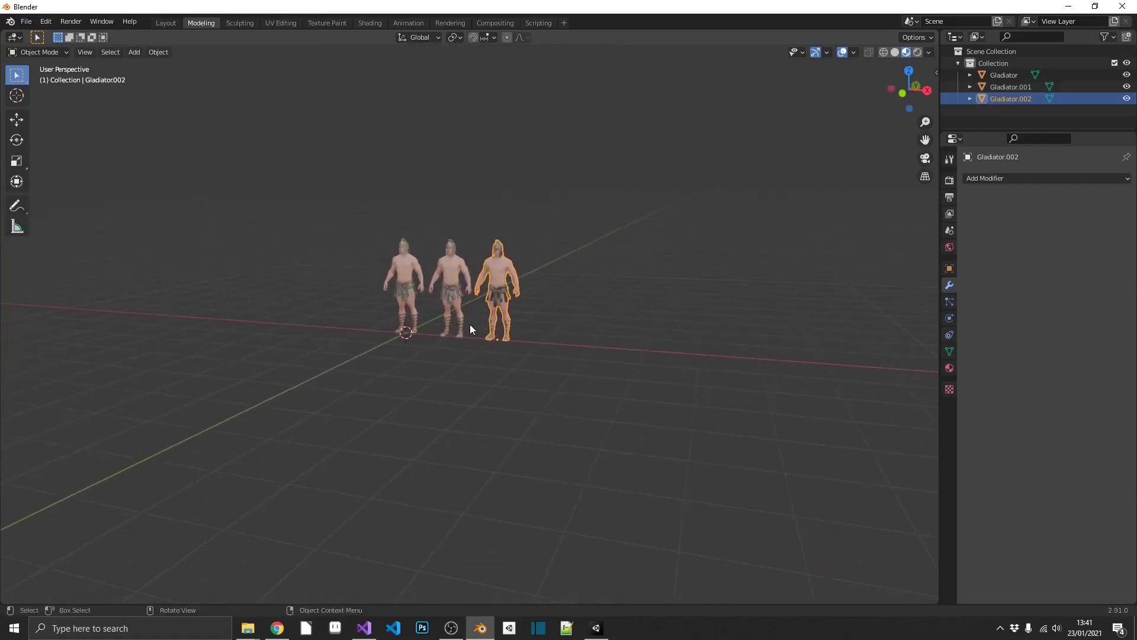
{"action": "left_click", "coordinate": [546, 297]}
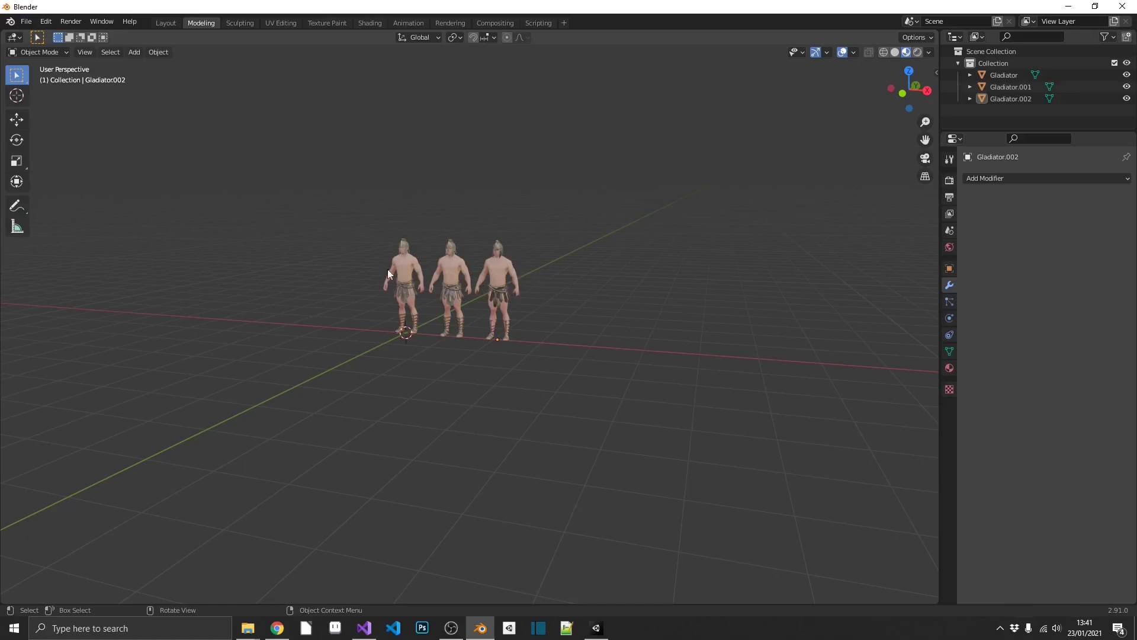
{"action": "key", "text": "shift+grave"}
{"action": "key", "text": "w"}
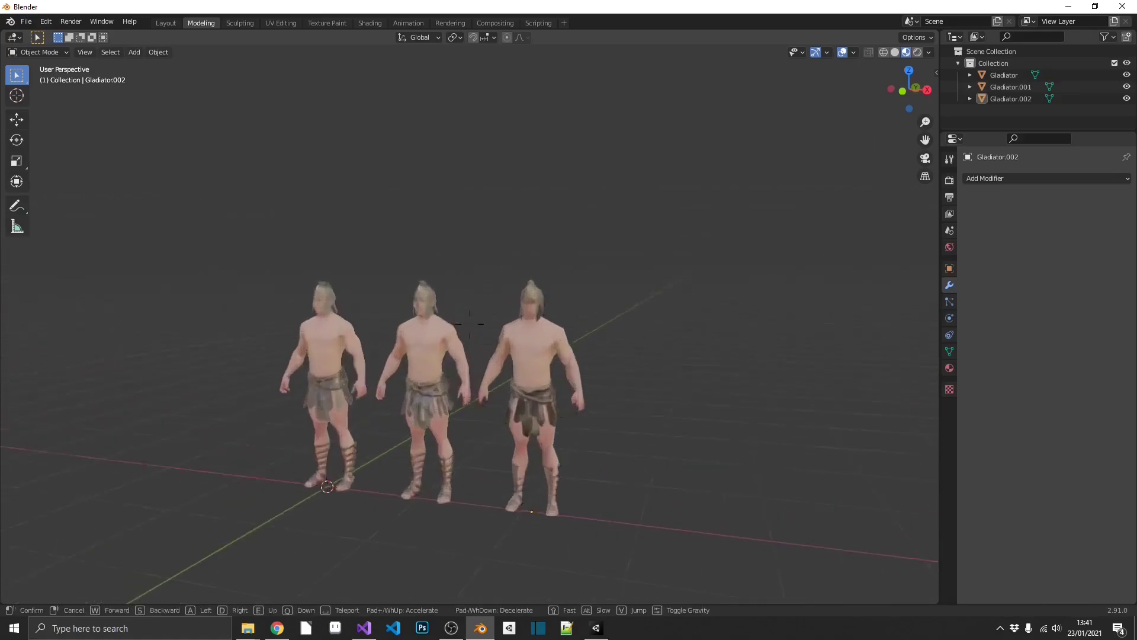
Step: Duplicate Gladiator.002 as Gladiator.003 and place it at the far right
{"action": "left_click", "coordinate": [435, 301]}
{"action": "left_click", "coordinate": [435, 300]}
{"action": "key", "text": "shift+d"}
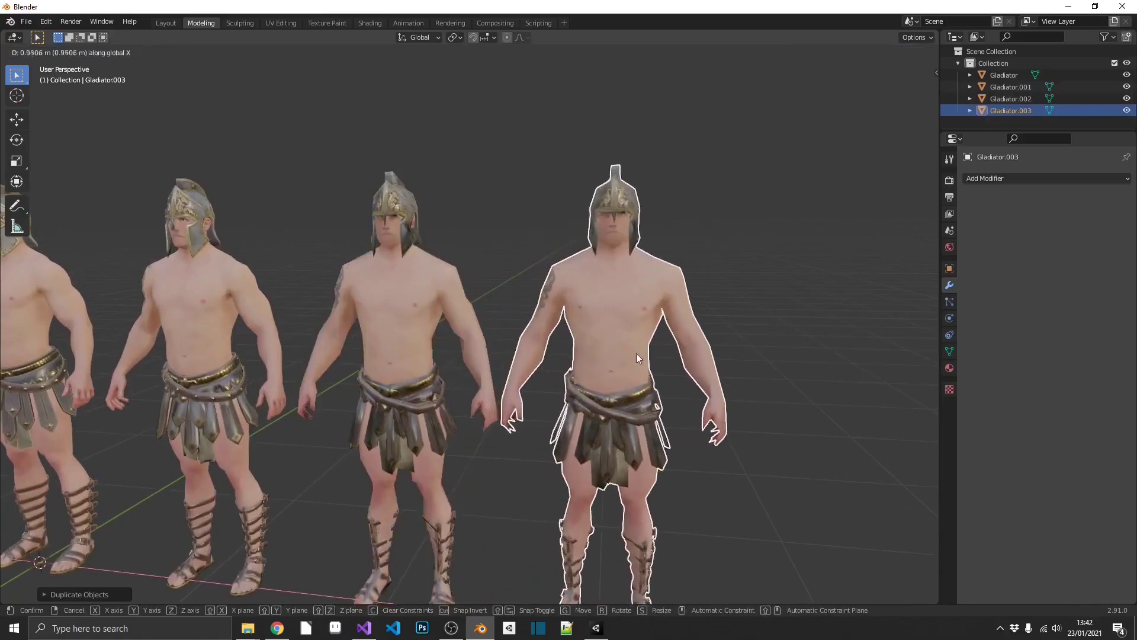
{"action": "left_click", "coordinate": [637, 353]}
Step: Add a Decimate modifier to Gladiator.003 with ratio 0.5 and apply it
{"action": "left_click", "coordinate": [1006, 179]}
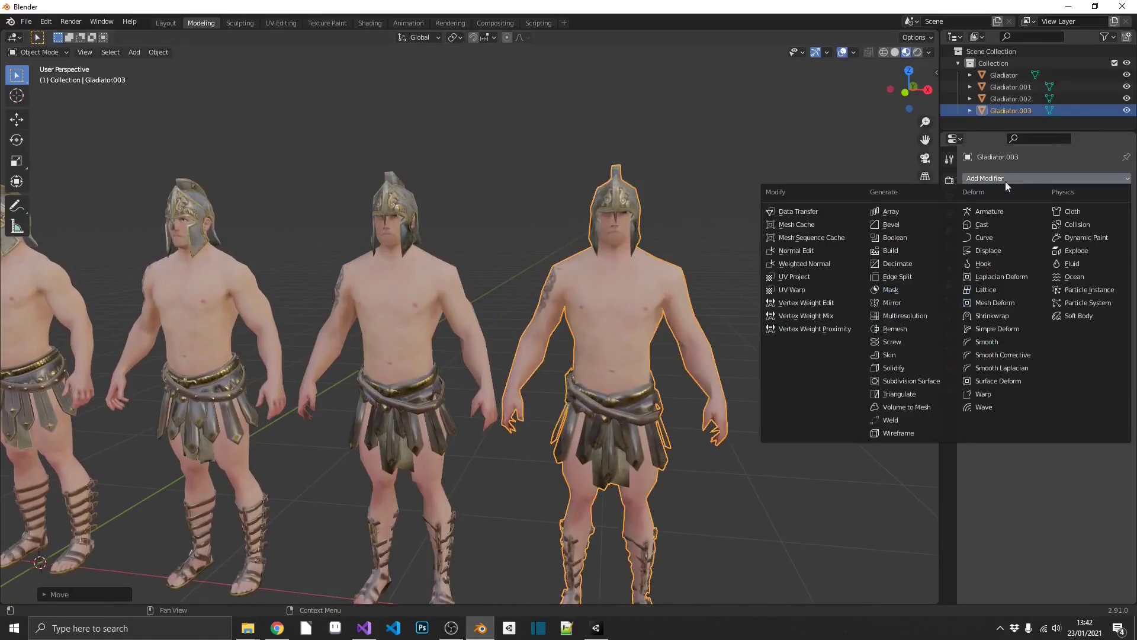
{"action": "left_click", "coordinate": [899, 264]}
{"action": "left_click", "coordinate": [1064, 231]}
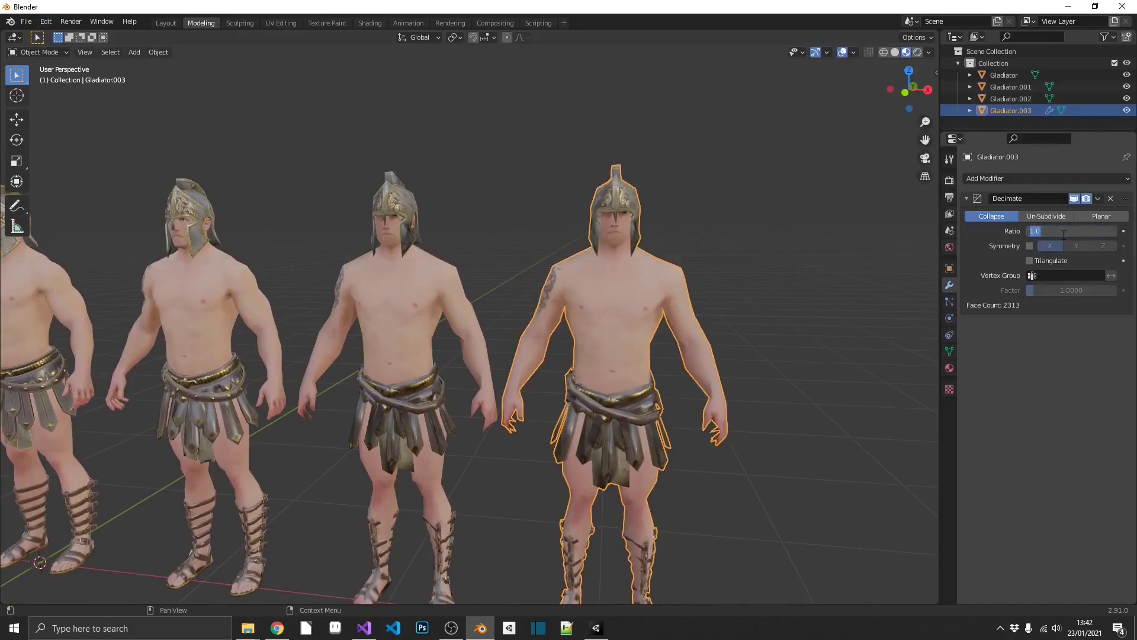
{"action": "key", "text": "BackSpace"}
{"action": "type", "text": "0.2"}
{"action": "key", "text": "Return"}
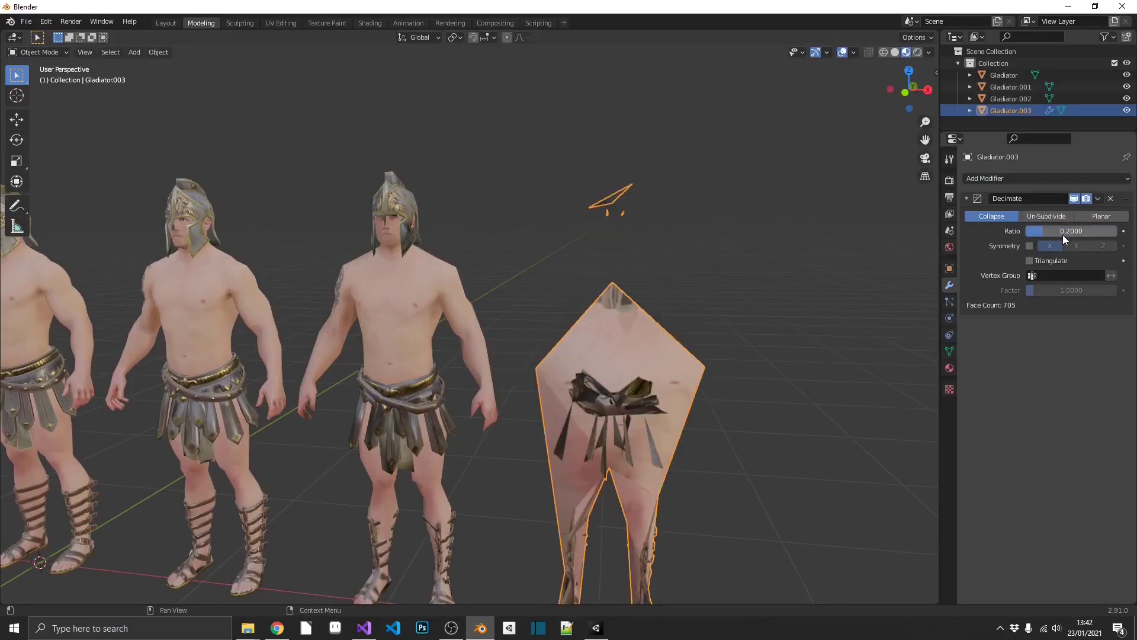
{"action": "left_click", "coordinate": [1062, 234]}
{"action": "type", "text": "0.5"}
{"action": "key", "text": "Return"}
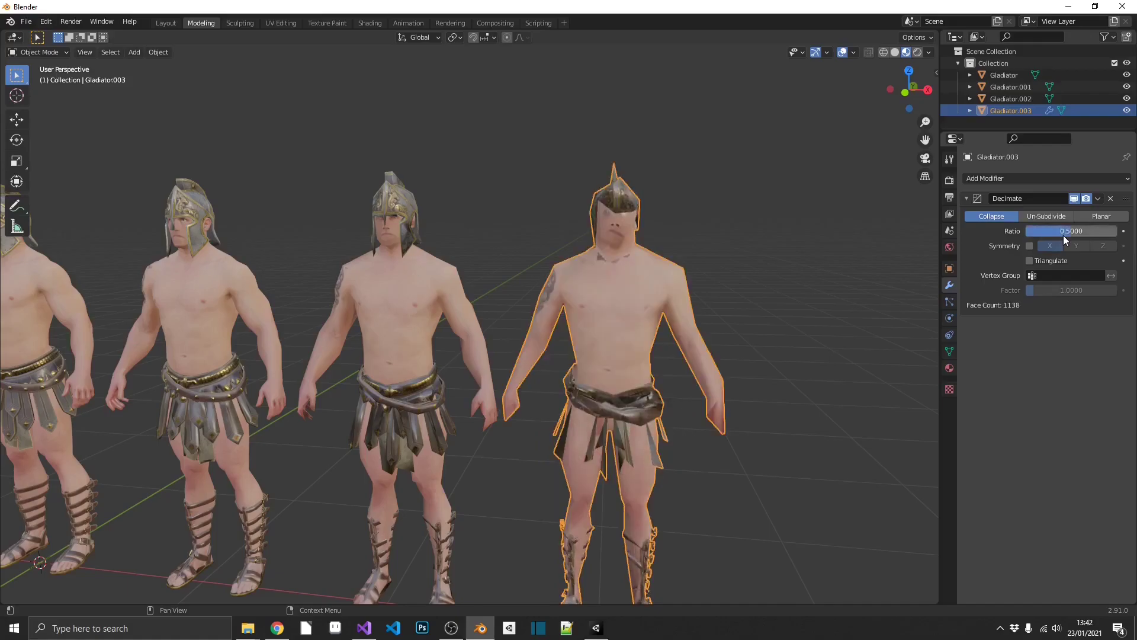
{"action": "left_click", "coordinate": [1099, 200]}
{"action": "left_click", "coordinate": [1081, 209]}
Step: Fly closer to the gladiators and inspect Gladiator.003's reduced wireframe
{"action": "key", "text": "shift+grave"}
{"action": "key", "text": "w"}
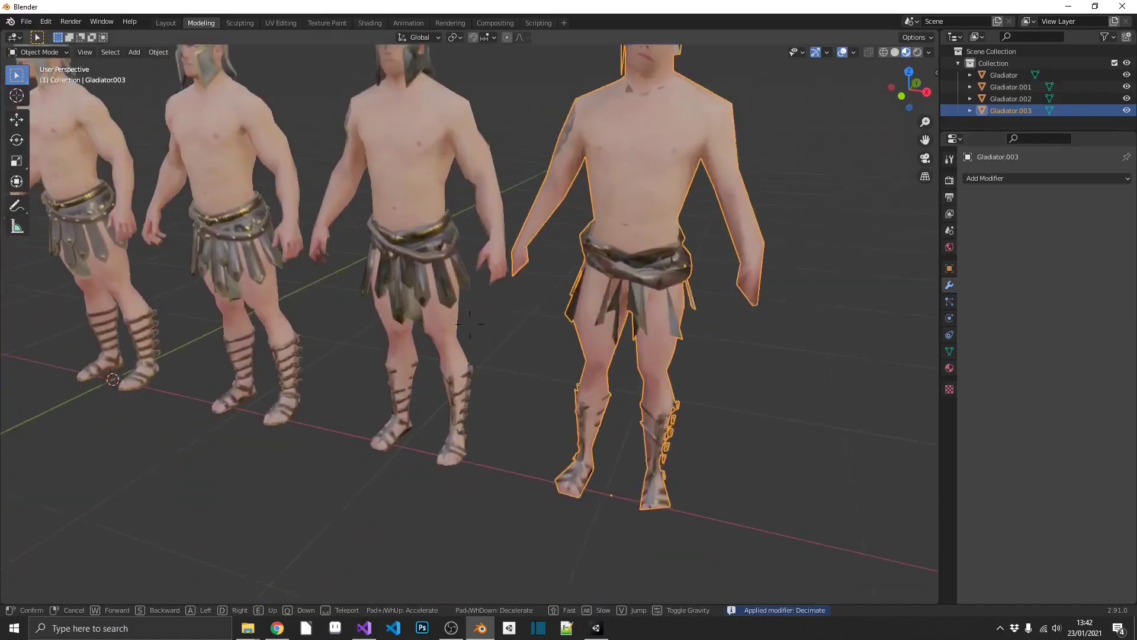
{"action": "left_click", "coordinate": [469, 323]}
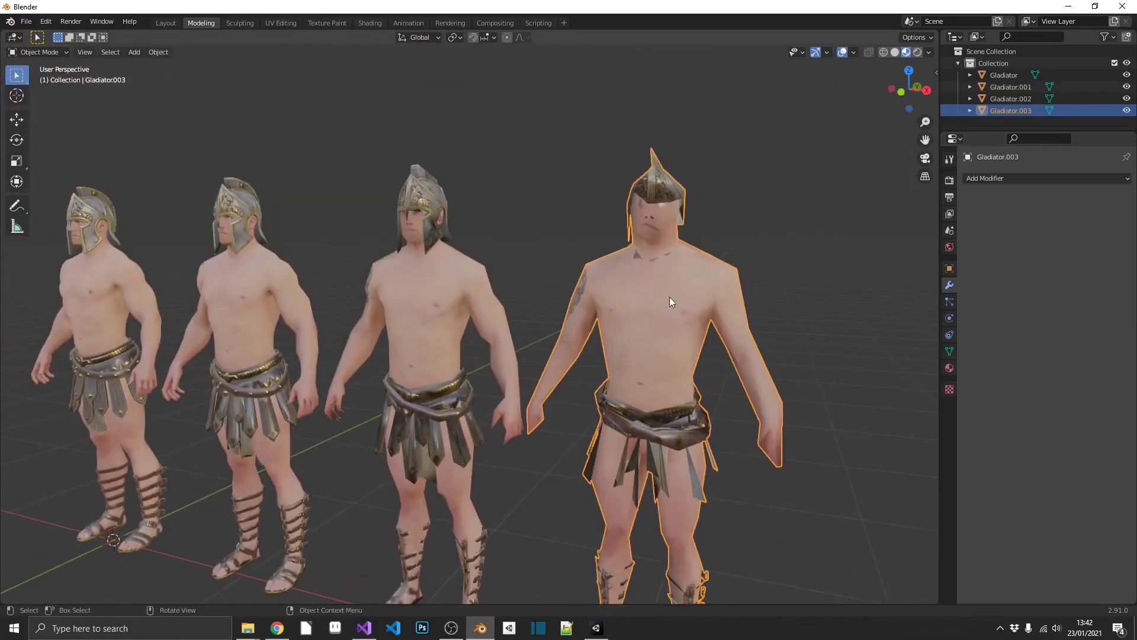
{"action": "key", "text": "Tab"}
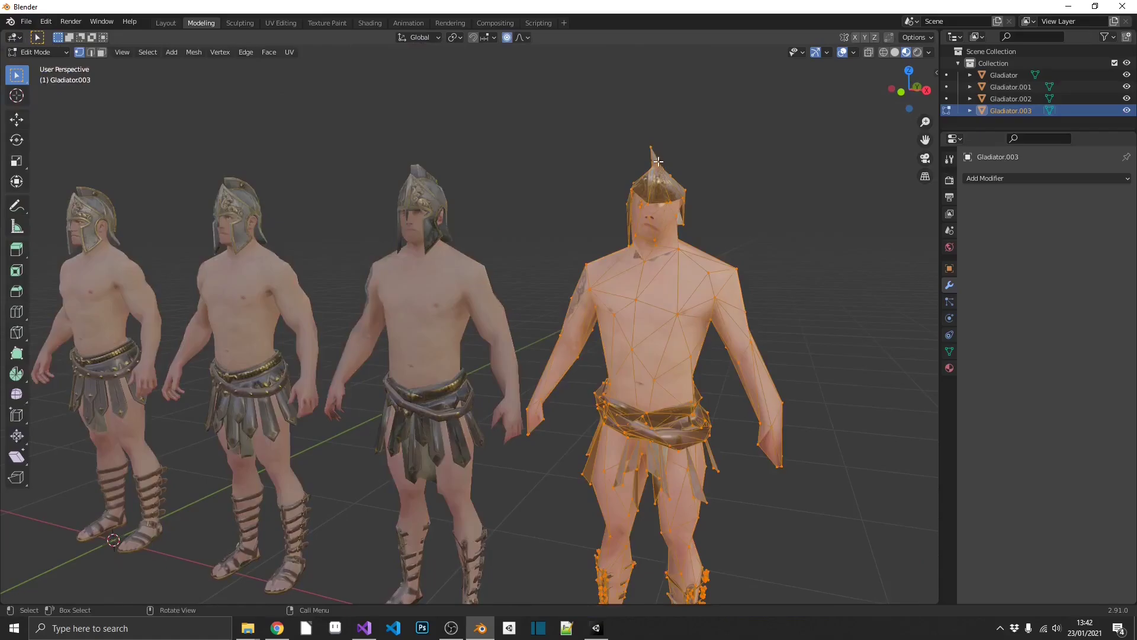
{"action": "key", "text": "Tab"}
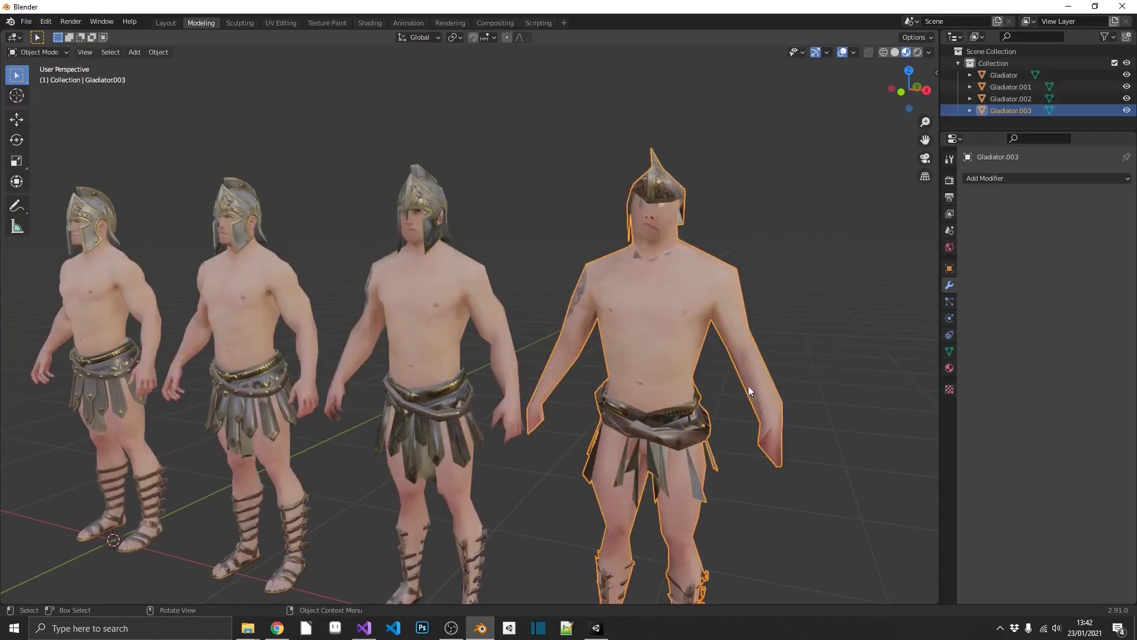
Step: Deselect Gladiator.003 and frame all four gladiators up close
{"action": "key", "text": "shift+grave"}
{"action": "key", "text": "s"}
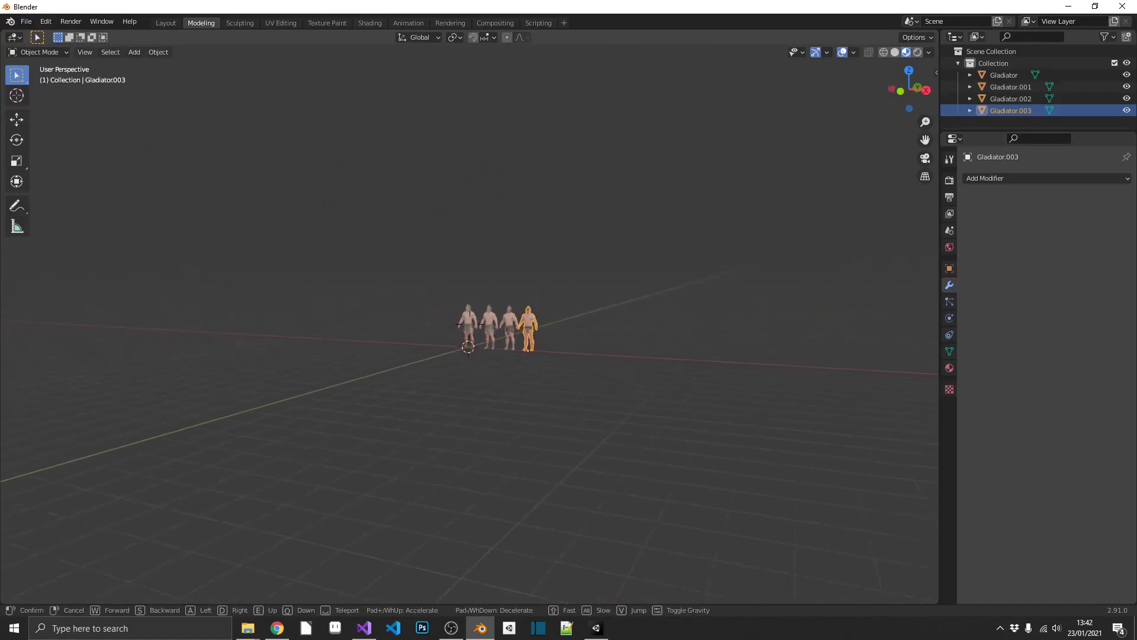
{"action": "left_click", "coordinate": [657, 342]}
{"action": "left_click", "coordinate": [657, 345]}
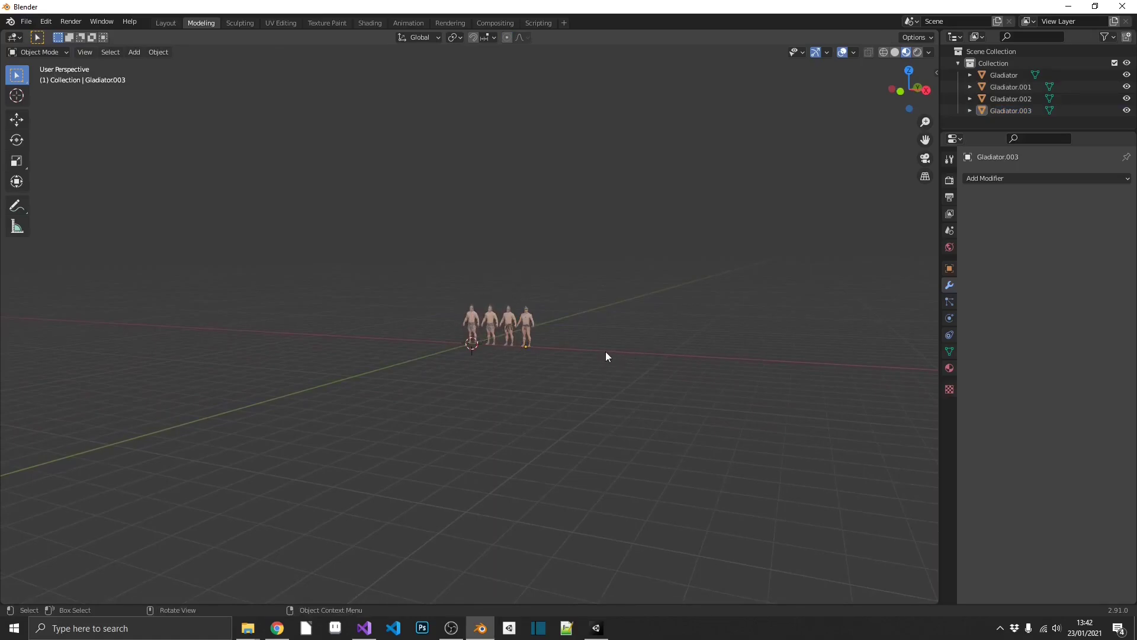
{"action": "key", "text": "shift+grave"}
{"action": "key", "text": "w"}
{"action": "key", "text": "w"}
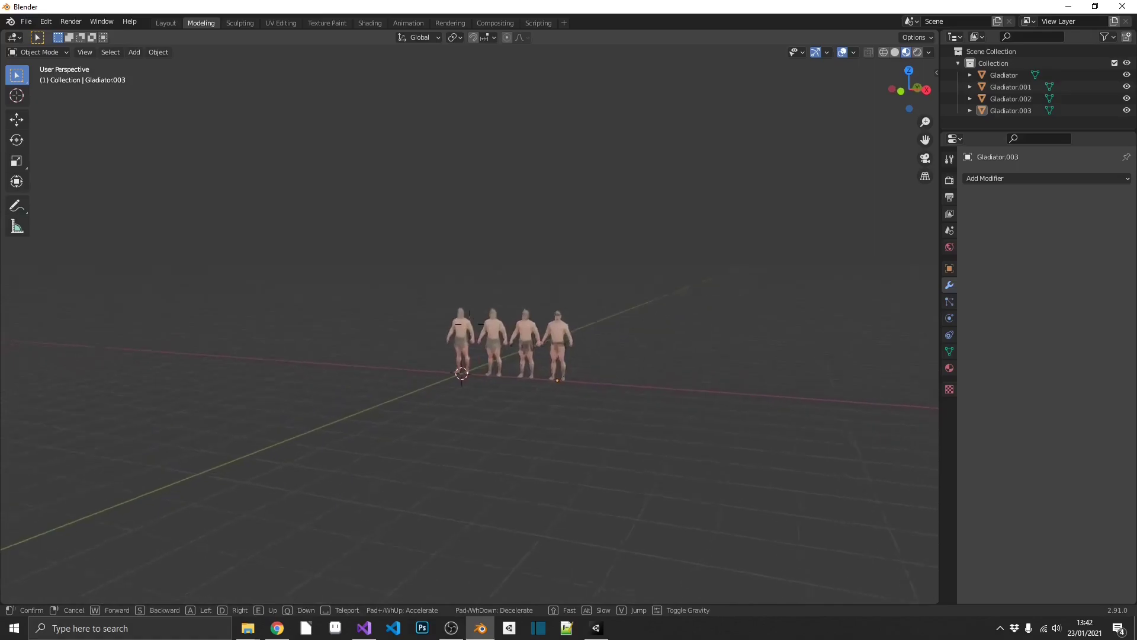
{"action": "key", "text": "w"}
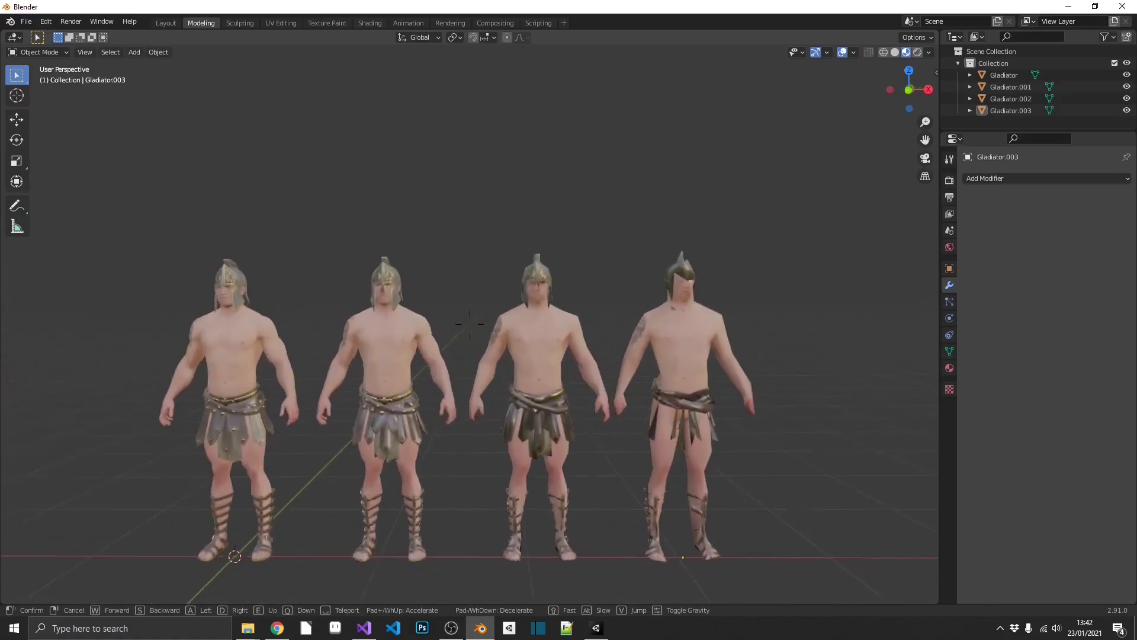
{"action": "left_click", "coordinate": [470, 325]}
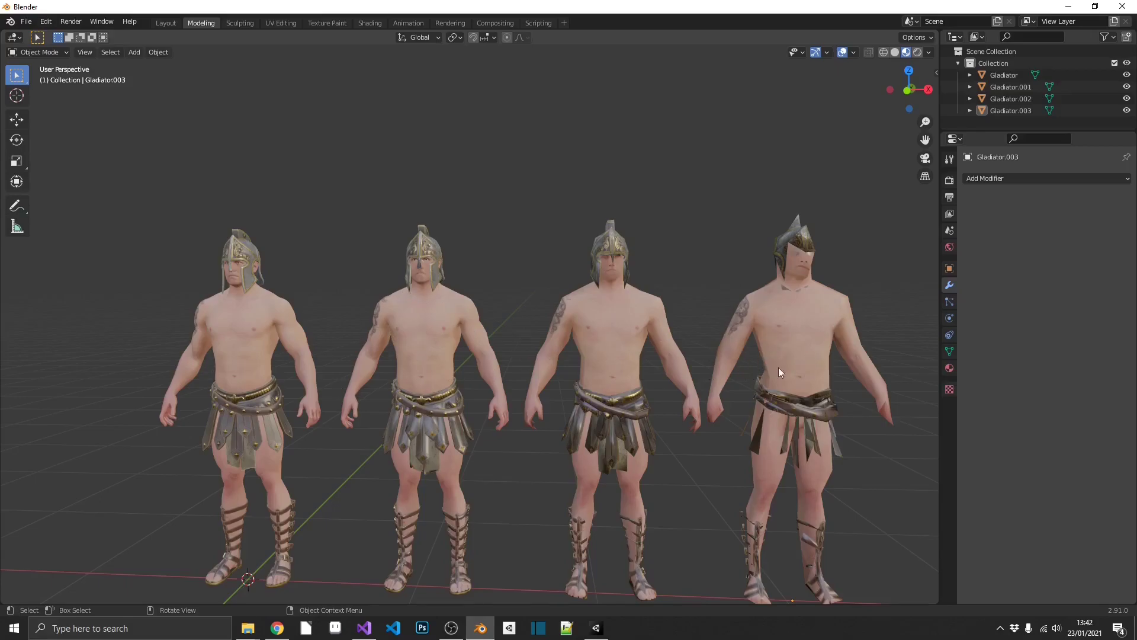
Step: Snap the 3D cursor to the first gladiator and snap the second gladiator onto it
{"action": "left_click", "coordinate": [292, 362]}
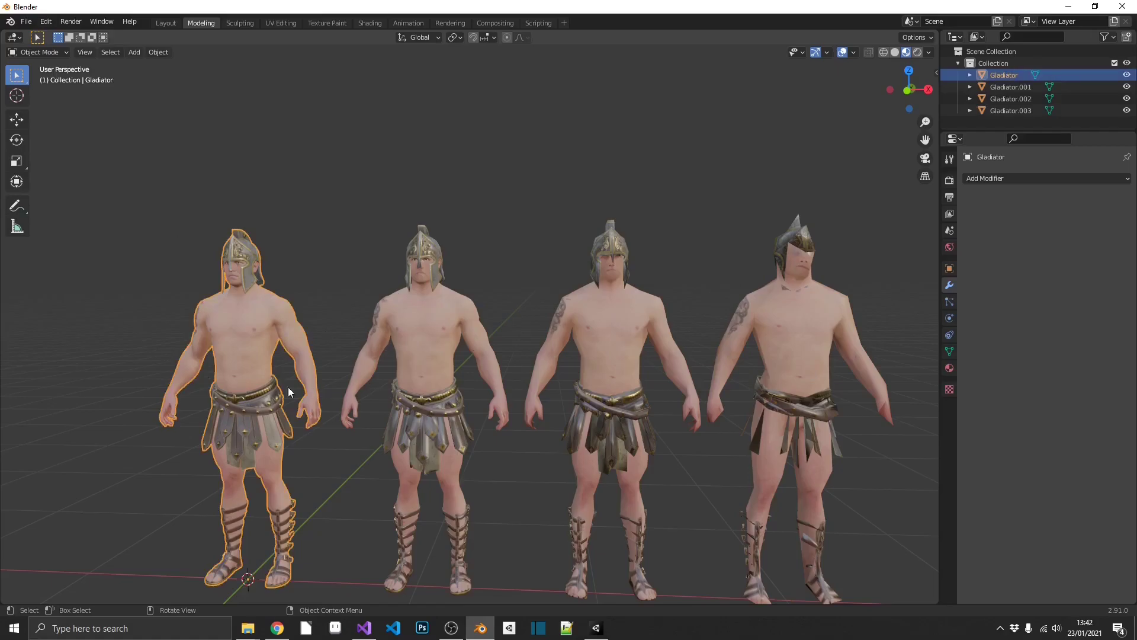
{"action": "key", "text": "shift+s"}
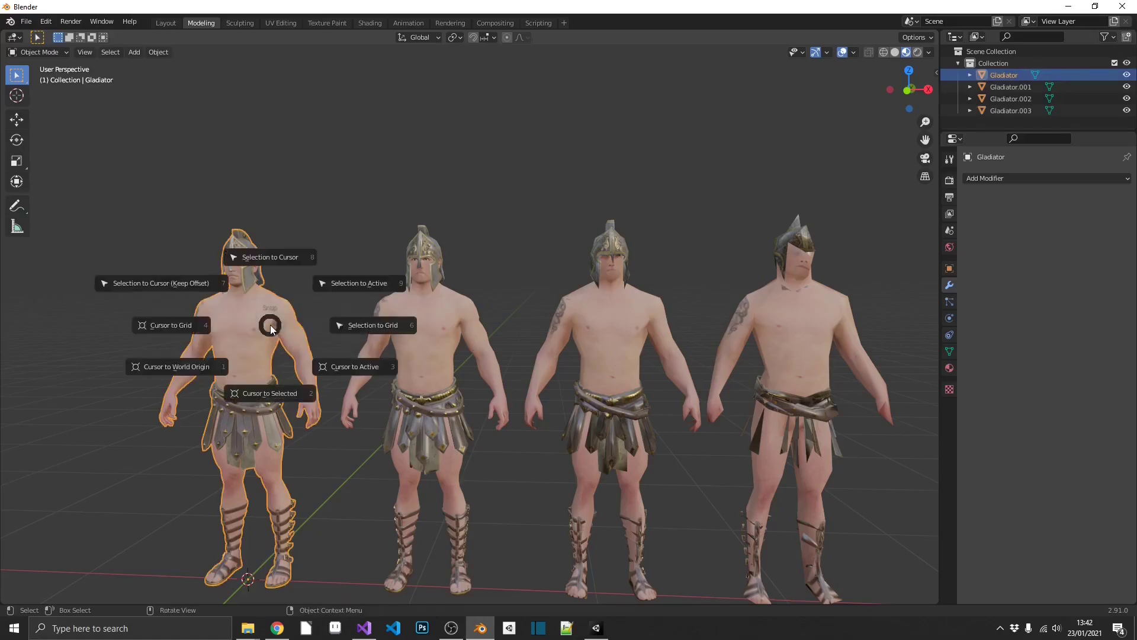
{"action": "left_click", "coordinate": [266, 394]}
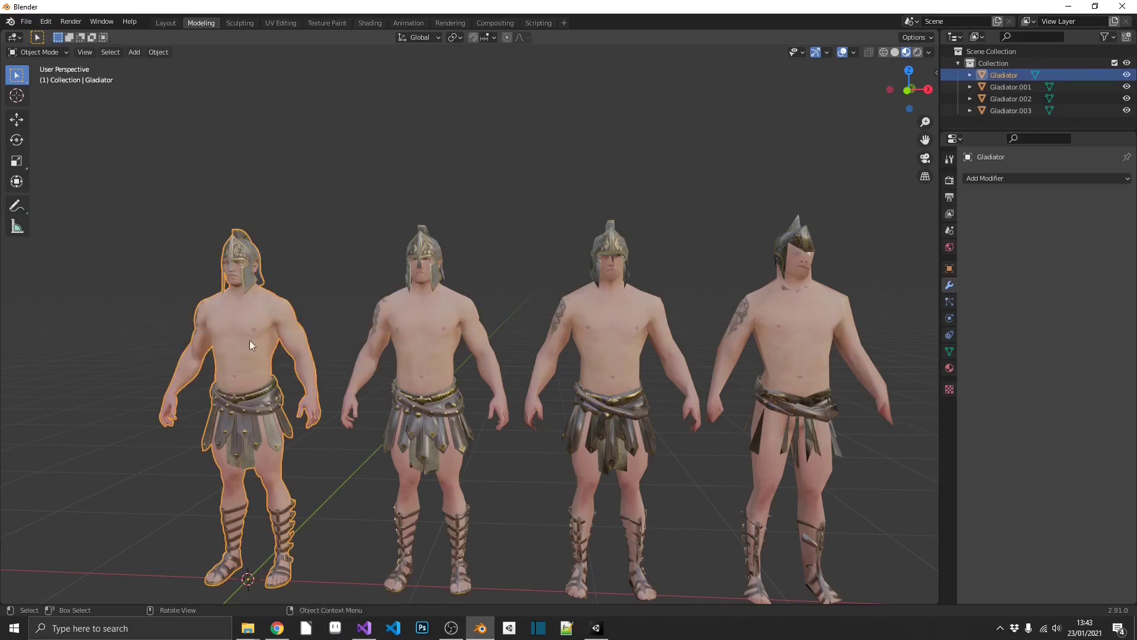
{"action": "left_click", "coordinate": [438, 346]}
{"action": "key", "text": "shift+s"}
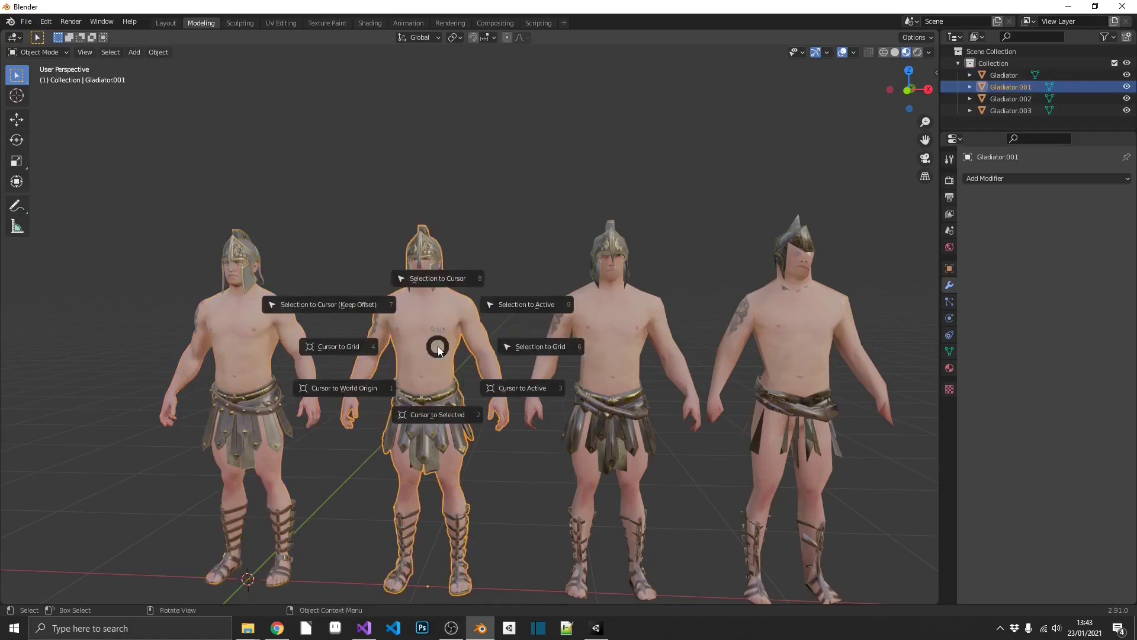
{"action": "left_click", "coordinate": [429, 279]}
Step: Snap the third and fourth gladiators onto the cursor, then frame the stacked figure
{"action": "left_click", "coordinate": [598, 341]}
{"action": "key", "text": "shift+s"}
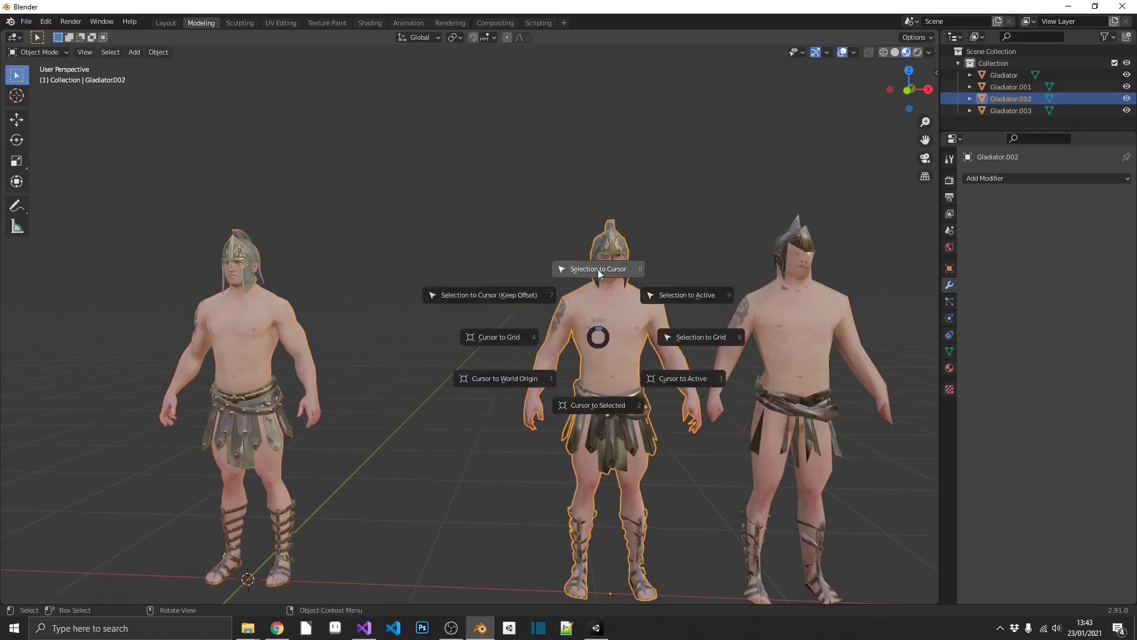
{"action": "left_click", "coordinate": [594, 269]}
{"action": "left_click", "coordinate": [783, 320]}
{"action": "key", "text": "shift+s"}
{"action": "left_click", "coordinate": [768, 269]}
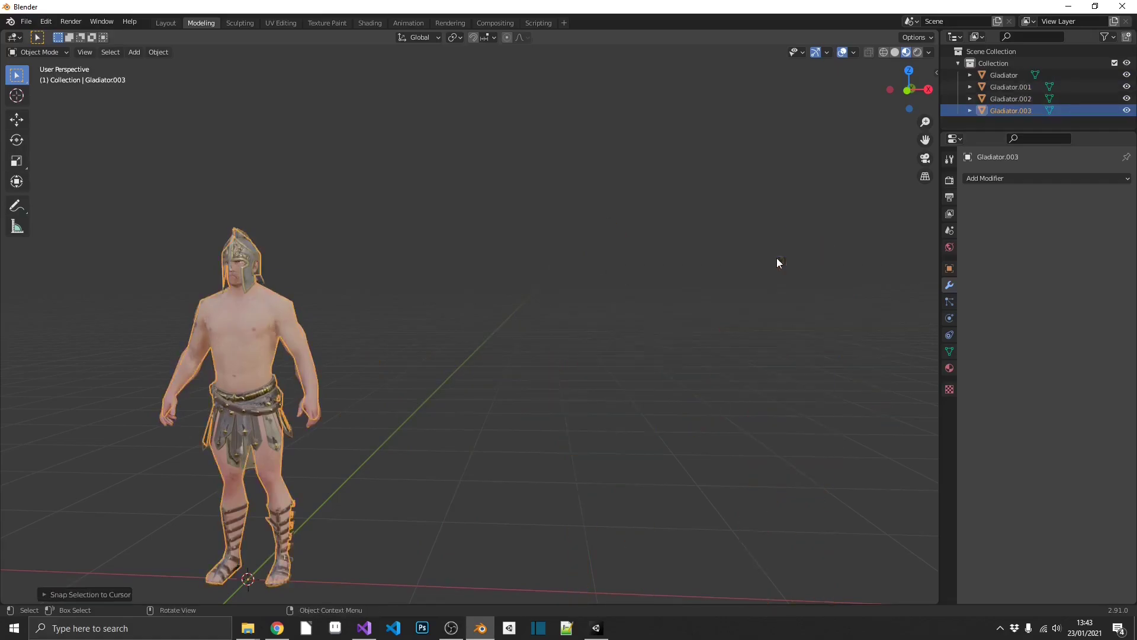
{"action": "key", "text": "shift+grave"}
{"action": "key", "text": "w"}
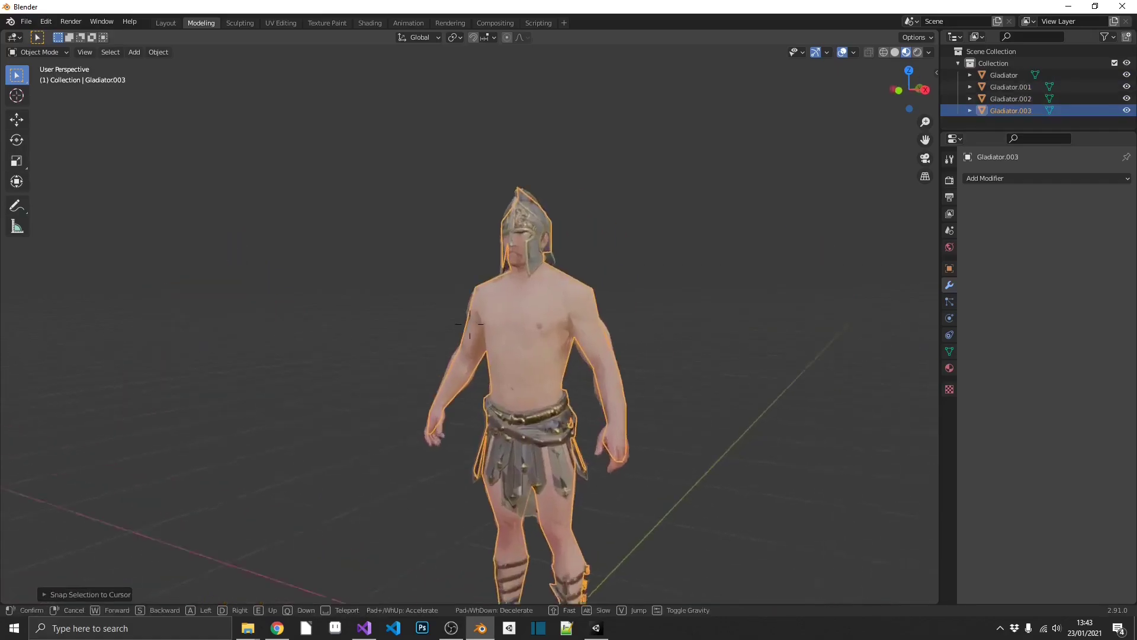
{"action": "key", "text": "s"}
{"action": "left_click", "coordinate": [470, 325]}
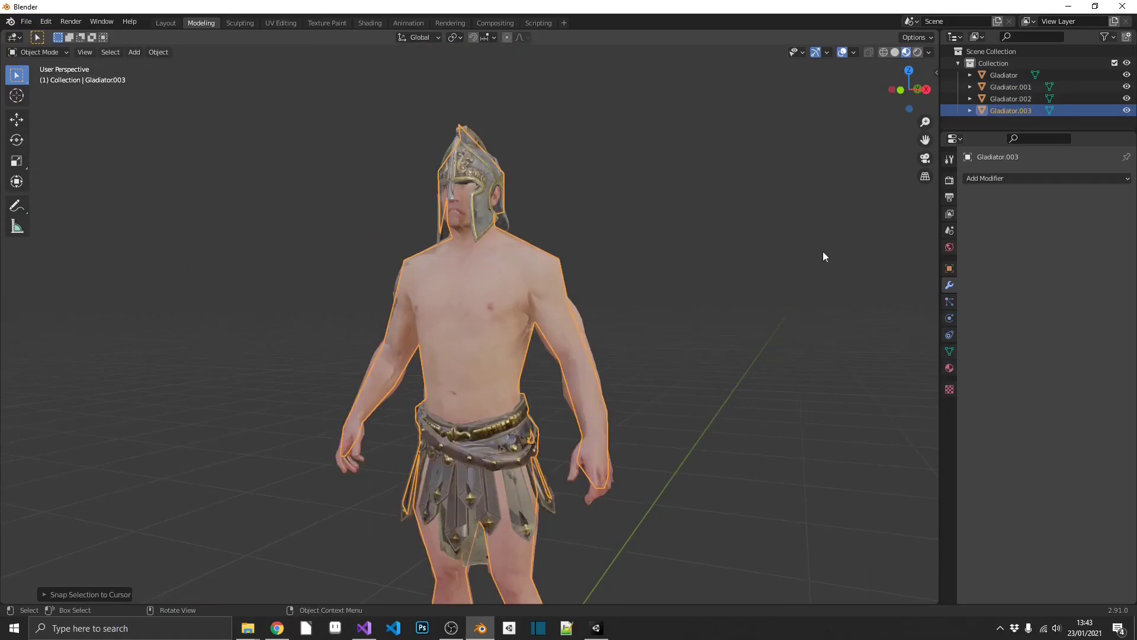
{"action": "key", "text": "shift"}
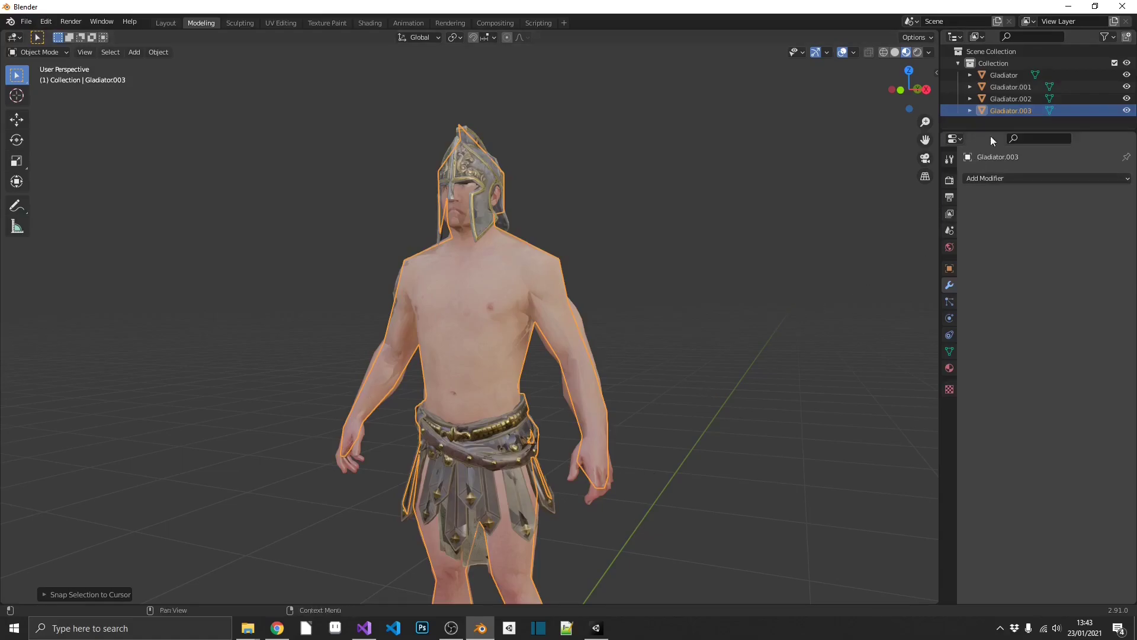
Step: Rename Gladiator to Gladiator_LOD0 and copy the _LOD0 suffix
{"action": "double_click", "coordinate": [1015, 75]}
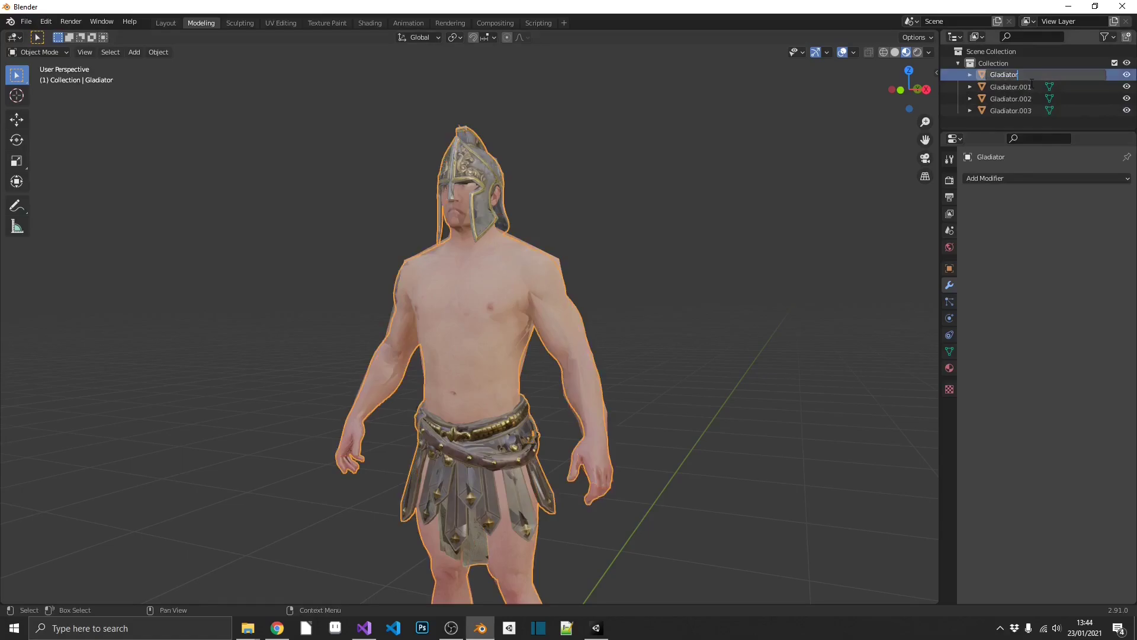
{"action": "type", "text": "_LOD0"}
{"action": "key", "text": "Return"}
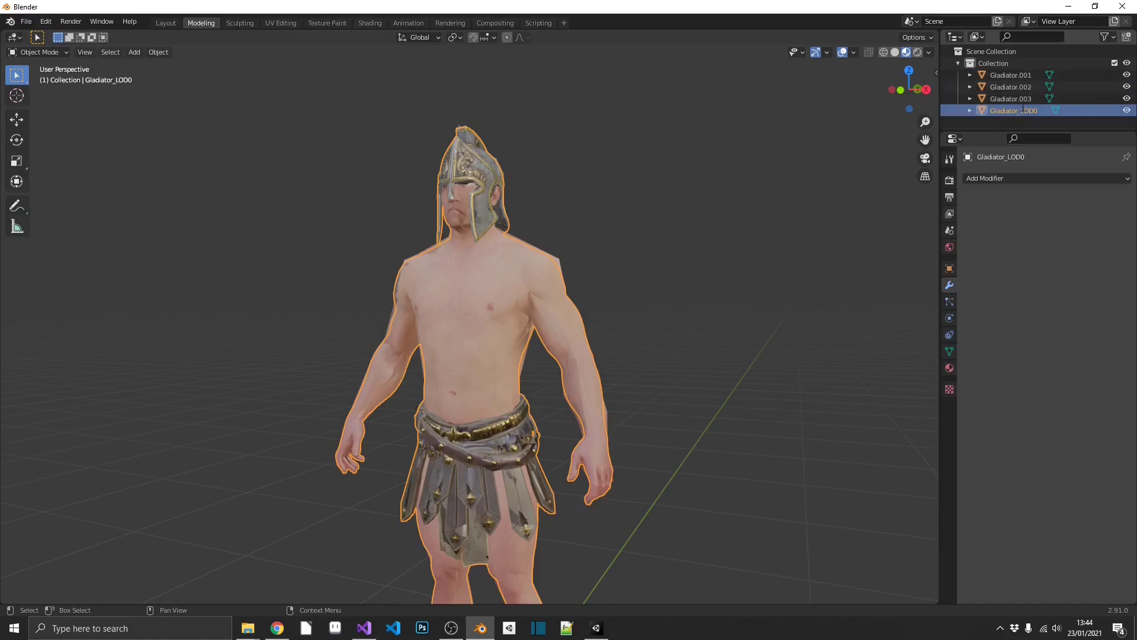
{"action": "double_click", "coordinate": [1022, 110]}
{"action": "double_click", "coordinate": [1019, 112]}
{"action": "key", "text": "ctrl+shift+Left"}
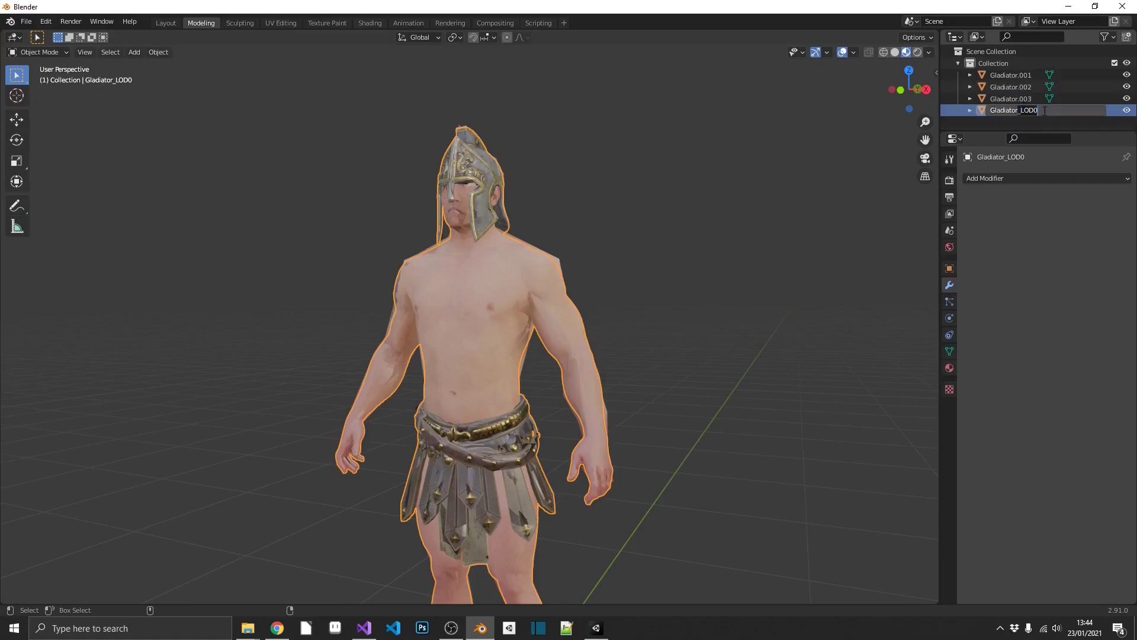
{"action": "key", "text": "Return"}
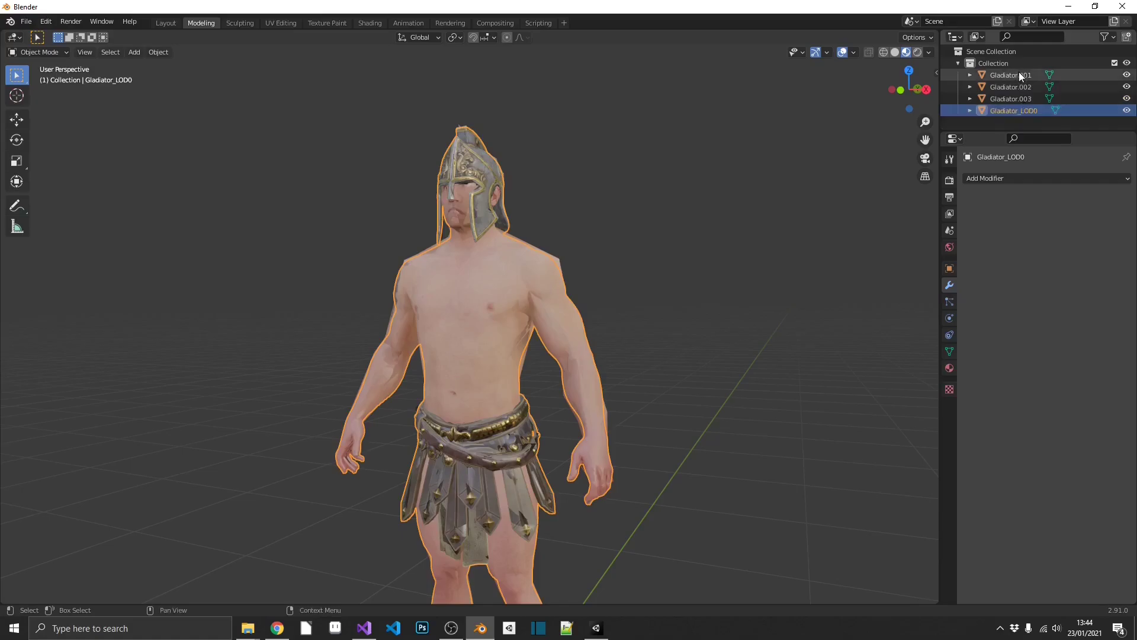
Step: Rename Gladiator.001 to Gladiator_LOD1
{"action": "double_click", "coordinate": [1019, 73]}
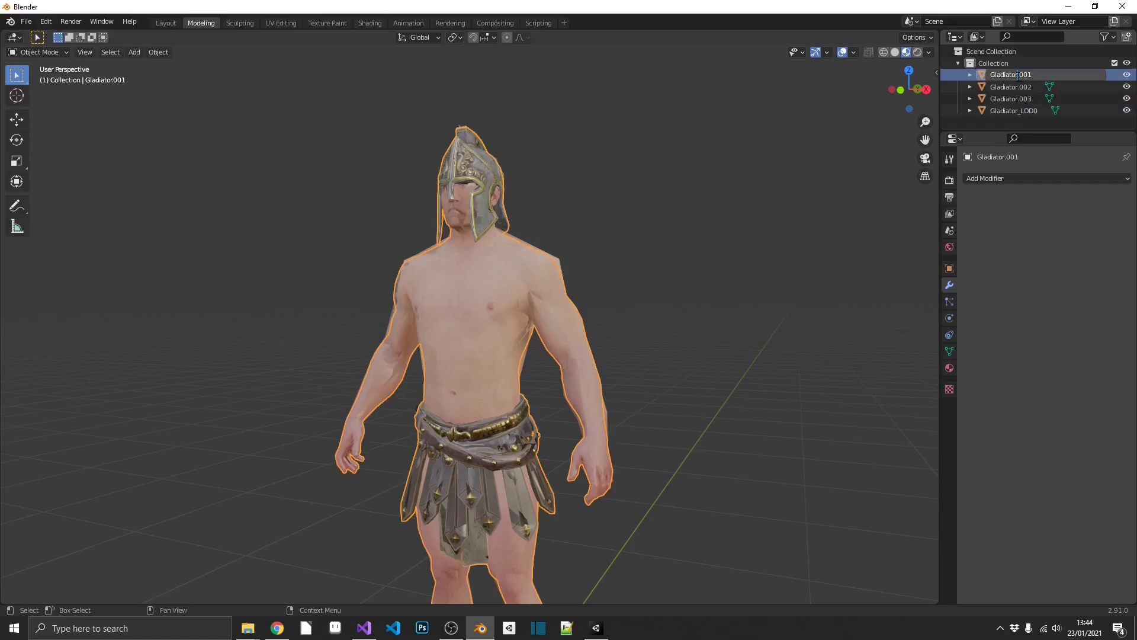
{"action": "left_click_drag", "start_coordinate": [1017, 75], "coordinate": [1036, 74]}
{"action": "type", "text": "_LOD0"}
{"action": "key", "text": "BackSpace"}
{"action": "type", "text": "1"}
{"action": "key", "text": "Return"}
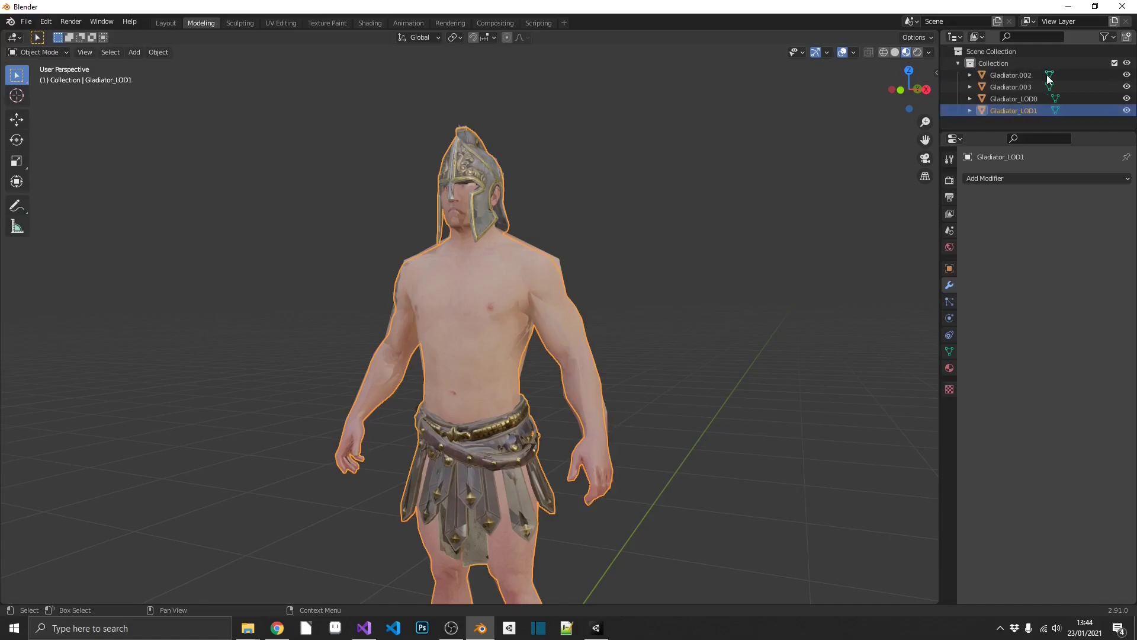
Step: Rename Gladiator.002 and Gladiator.003 to Gladiator_LOD2 and Gladiator_LOD3
{"action": "double_click", "coordinate": [1047, 76]}
{"action": "left_click_drag", "start_coordinate": [1018, 75], "coordinate": [1063, 79]}
{"action": "type", "text": "_LOD0"}
{"action": "key", "text": "BackSpace"}
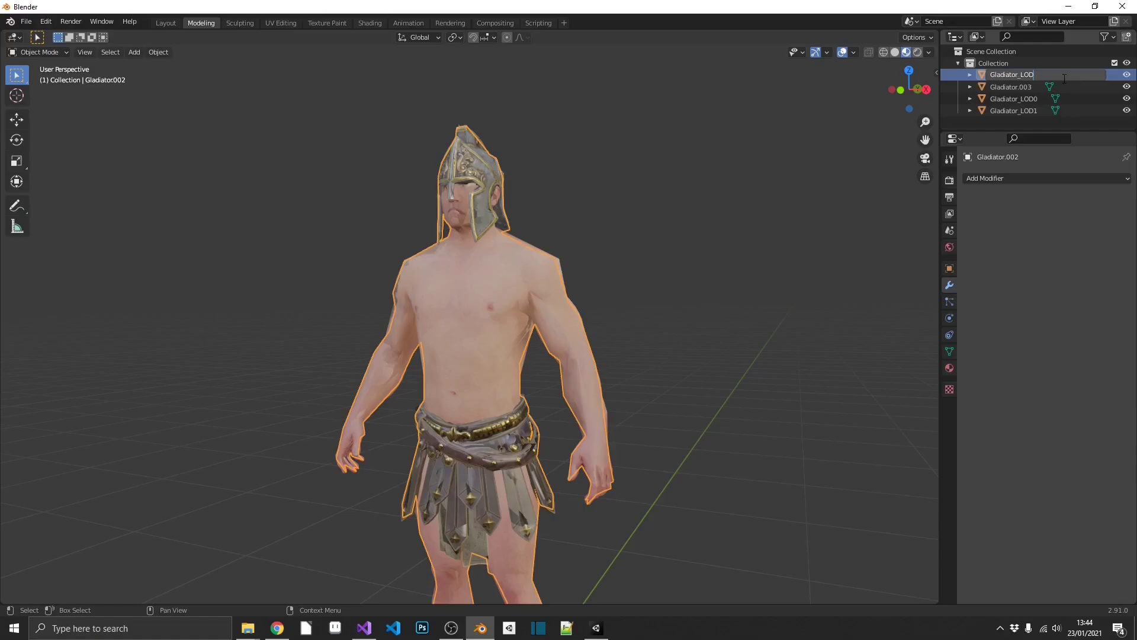
{"action": "type", "text": "2"}
{"action": "key", "text": "Return"}
{"action": "double_click", "coordinate": [1021, 74]}
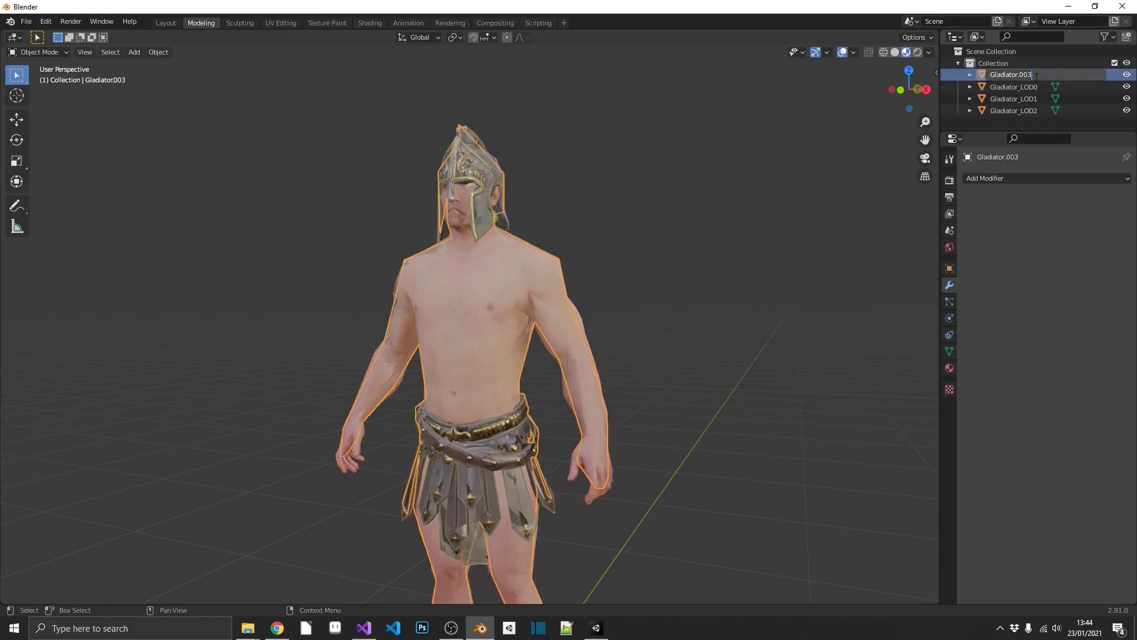
{"action": "left_click_drag", "start_coordinate": [1017, 75], "coordinate": [1061, 77]}
{"action": "type", "text": "_LOD0"}
{"action": "type", "text": "3"}
{"action": "key", "text": "Return"}
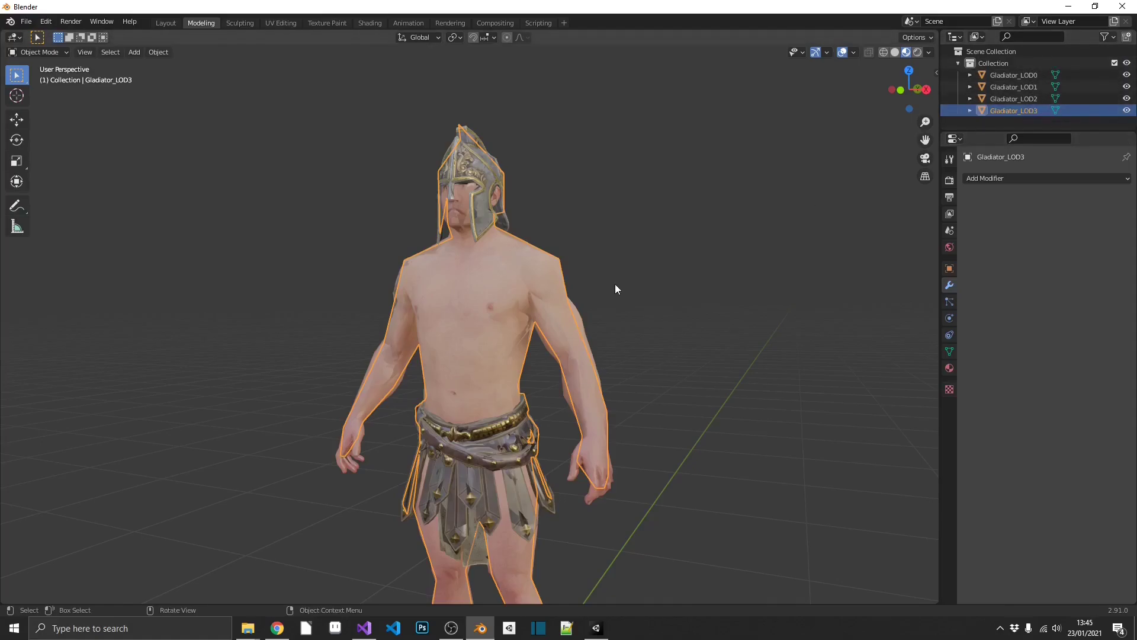
Step: Export an FBX named Gladiator_With_LOD.fbx into Assets and switch to Unity
{"action": "left_click", "coordinate": [28, 22]}
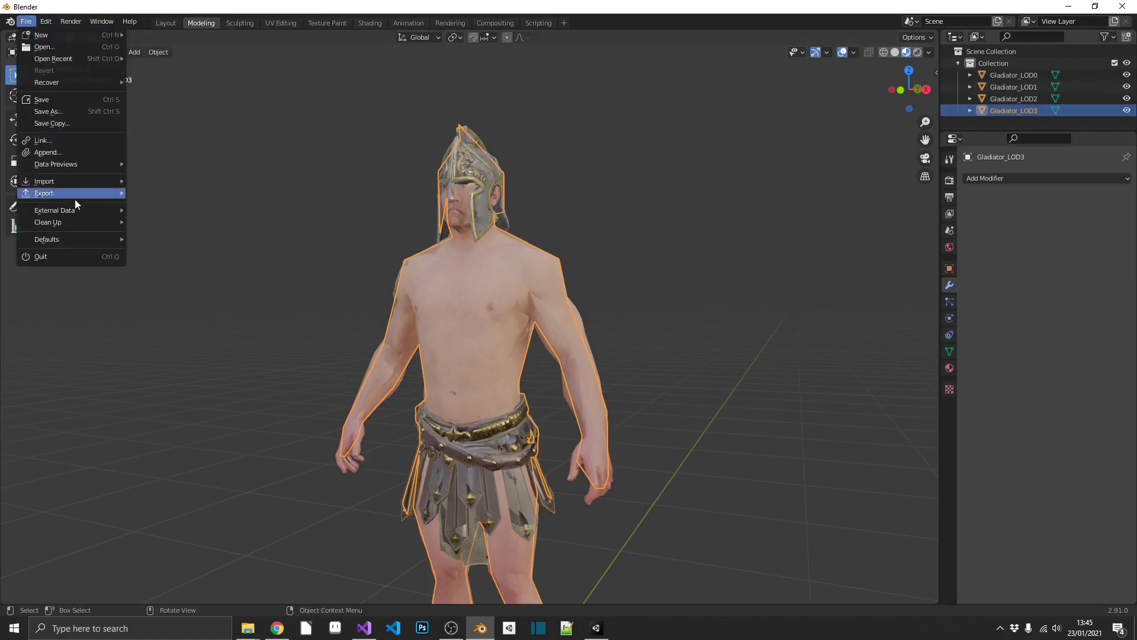
{"action": "mouse_move", "coordinate": [74, 193]}
{"action": "left_click", "coordinate": [176, 263]}
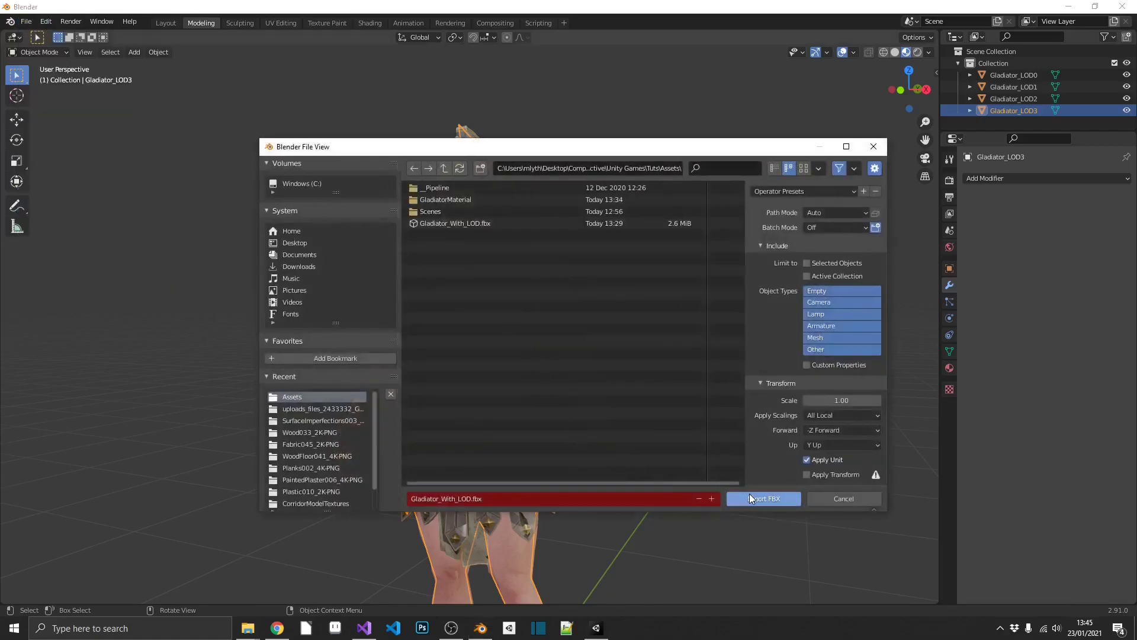
{"action": "left_click", "coordinate": [750, 498]}
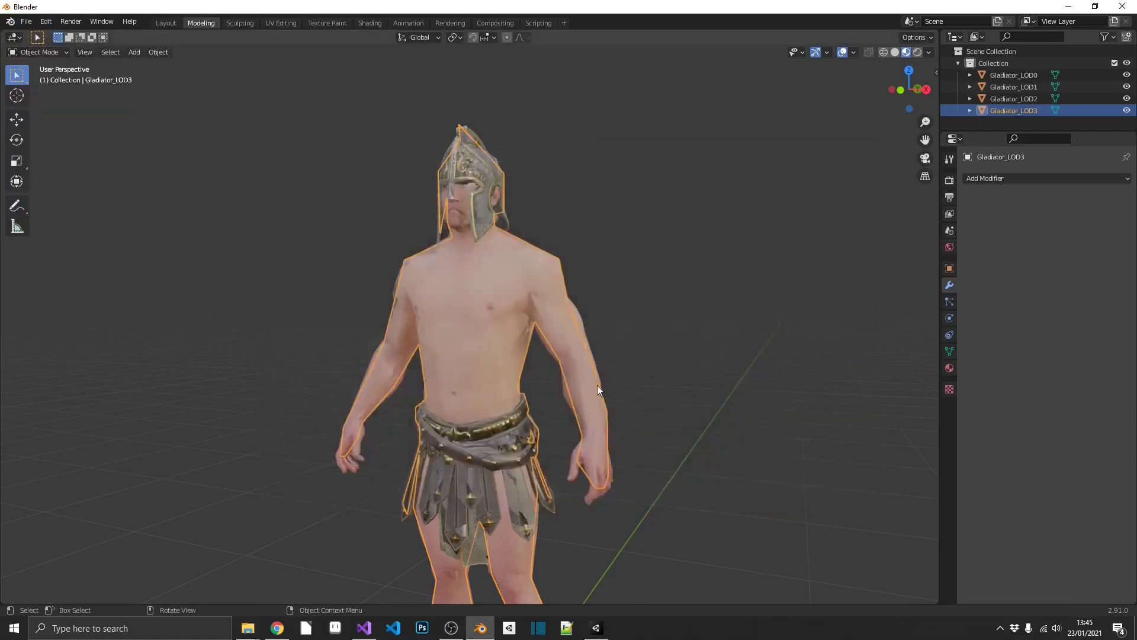
{"action": "left_click", "coordinate": [600, 627]}
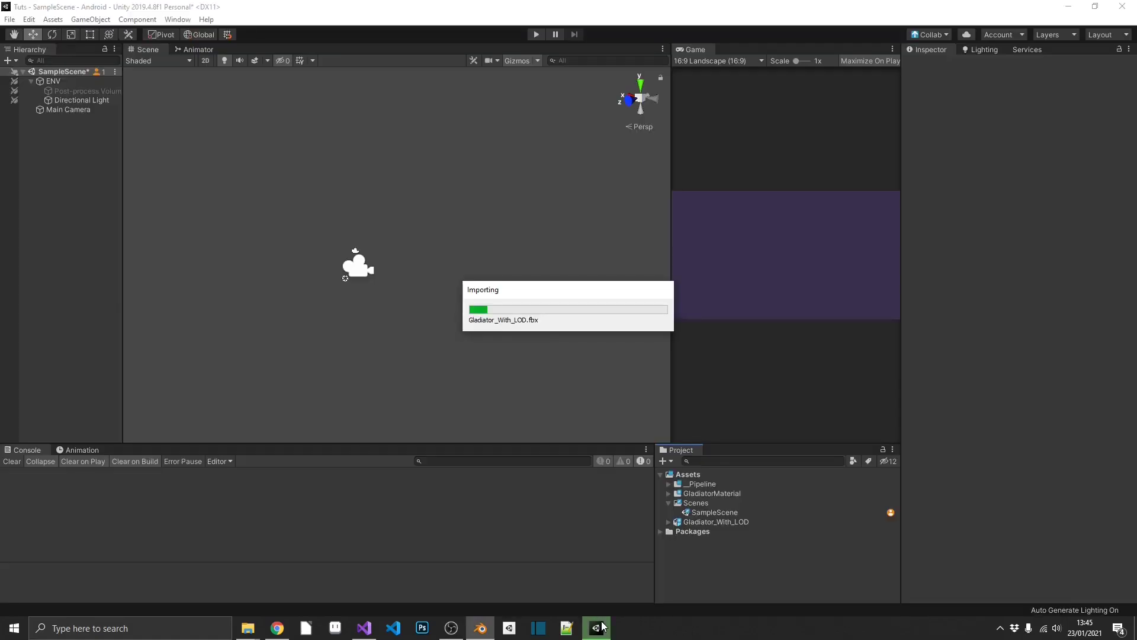
Step: Expand Gladiator_With_LOD, check its import settings, and inspect the enlarged Gladiator_LOD0 mesh preview
{"action": "left_click", "coordinate": [668, 521]}
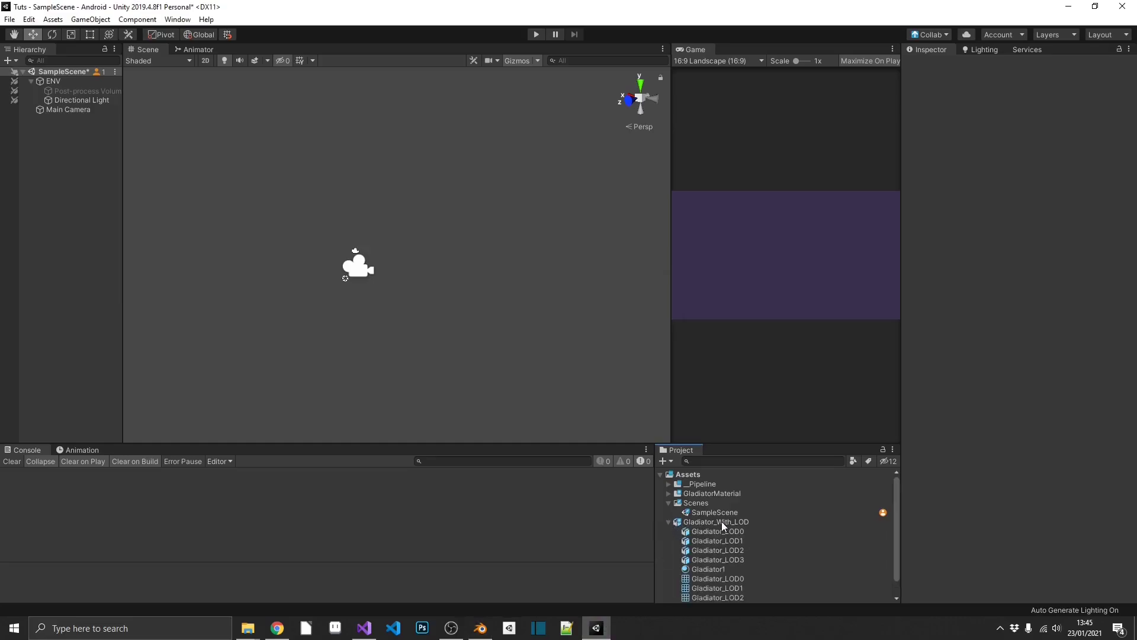
{"action": "left_click", "coordinate": [723, 525]}
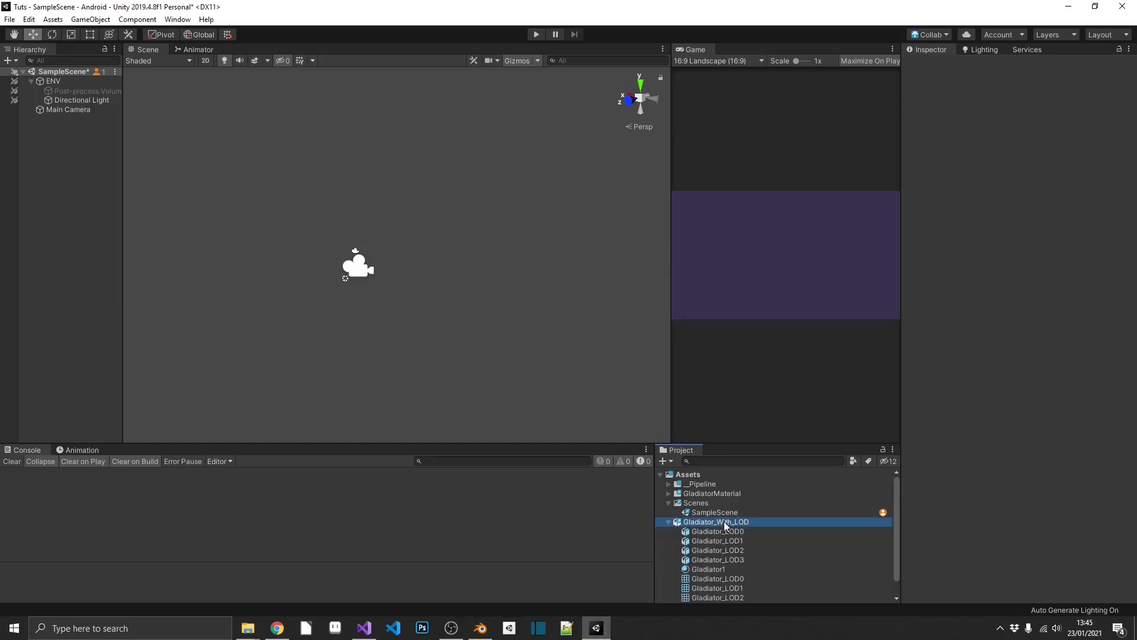
{"action": "left_click", "coordinate": [669, 522]}
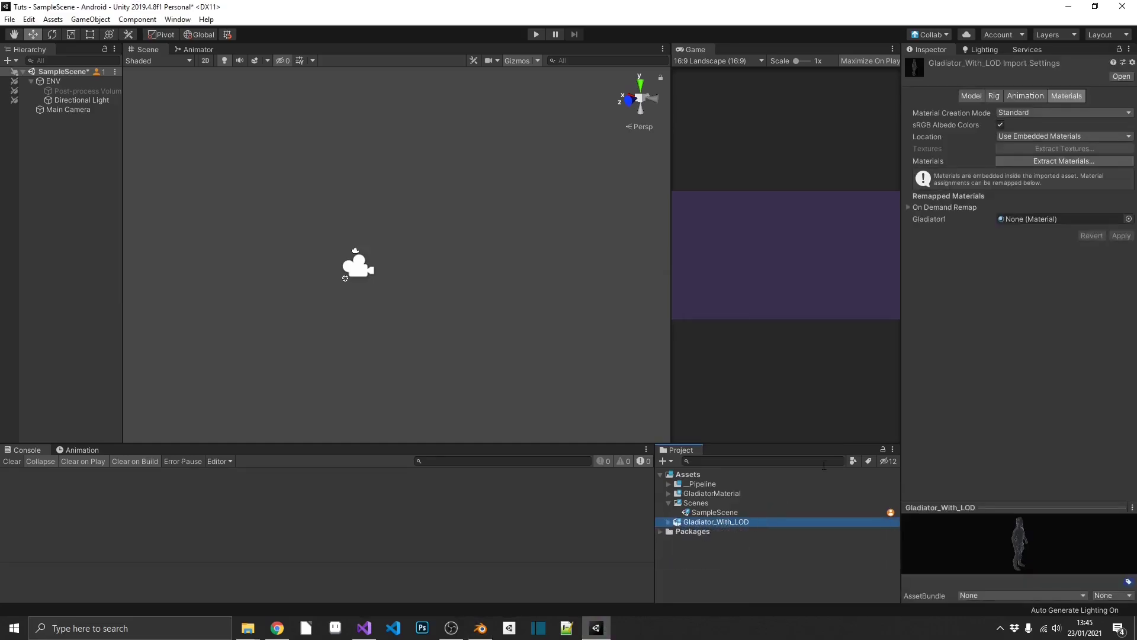
{"action": "left_click", "coordinate": [669, 522]}
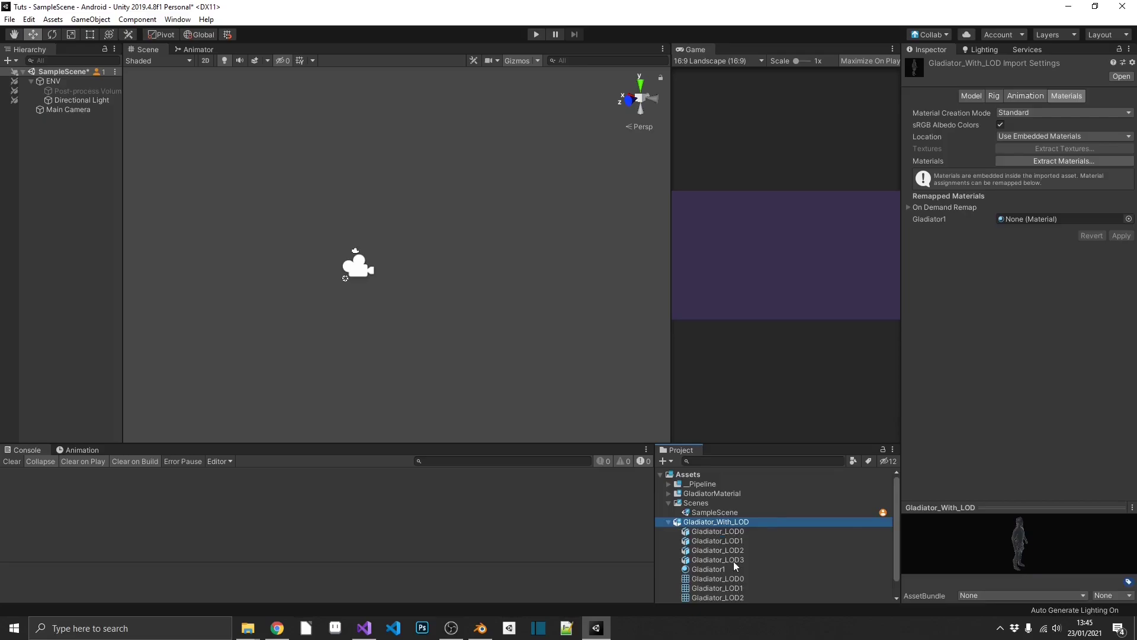
{"action": "left_click", "coordinate": [733, 532]}
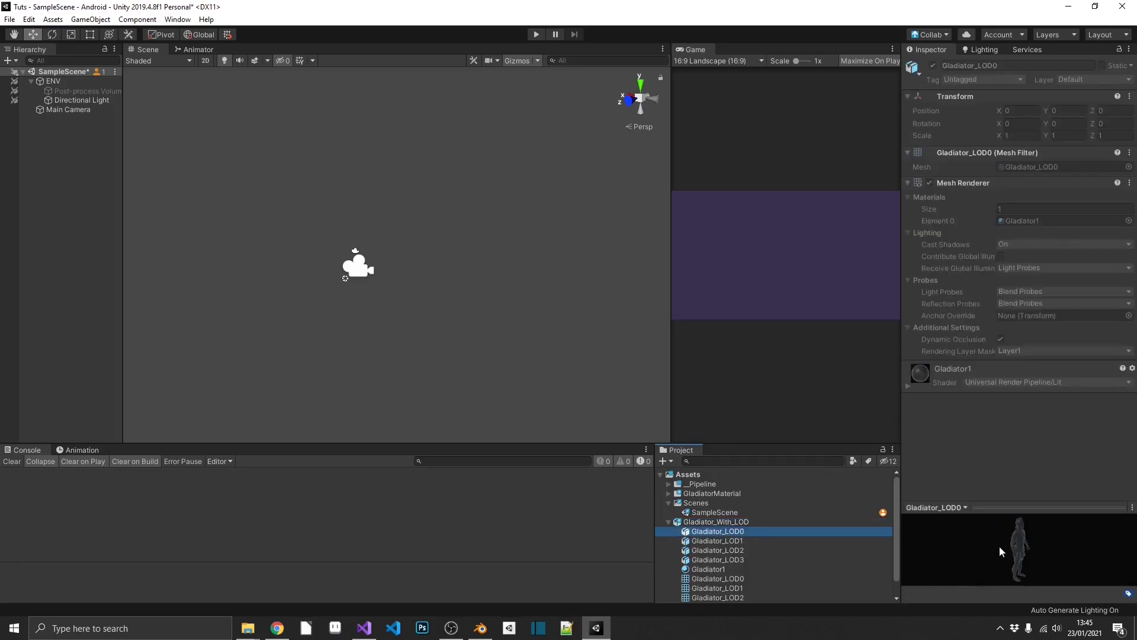
{"action": "mouse_move", "coordinate": [1000, 546]}
{"action": "left_mouse_down"}
{"action": "mouse_move", "coordinate": [979, 542]}
{"action": "mouse_move", "coordinate": [1013, 548]}
{"action": "left_mouse_up"}
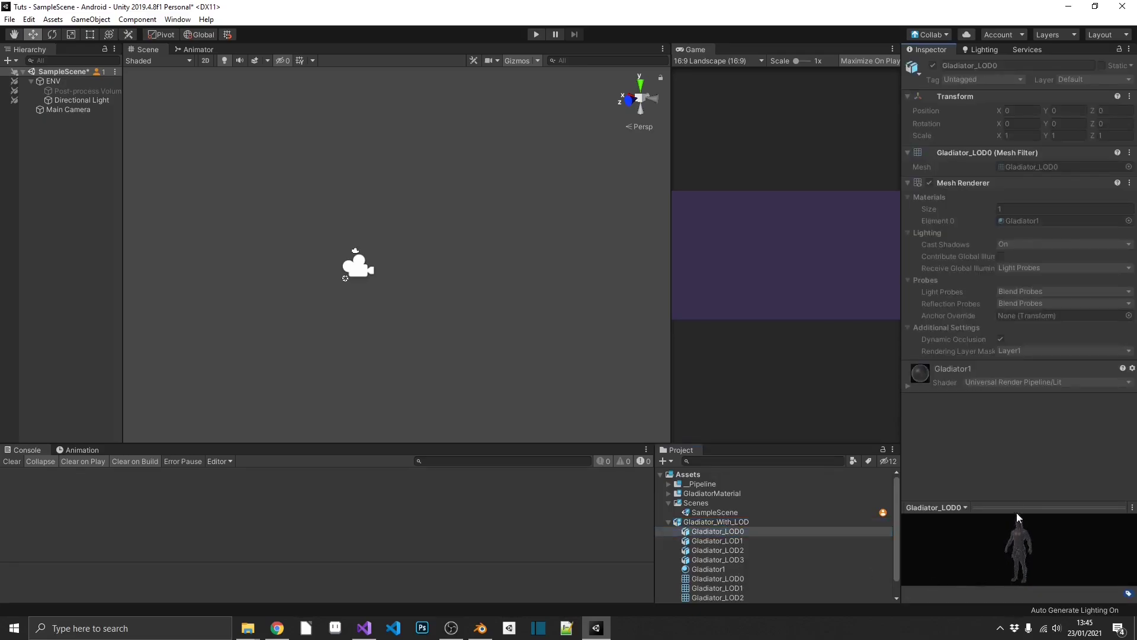
{"action": "scroll", "coordinate": [1021, 547], "scroll_direction": "up", "scroll_amount": 3}
{"action": "left_click_drag", "start_coordinate": [1022, 507], "coordinate": [1022, 398]}
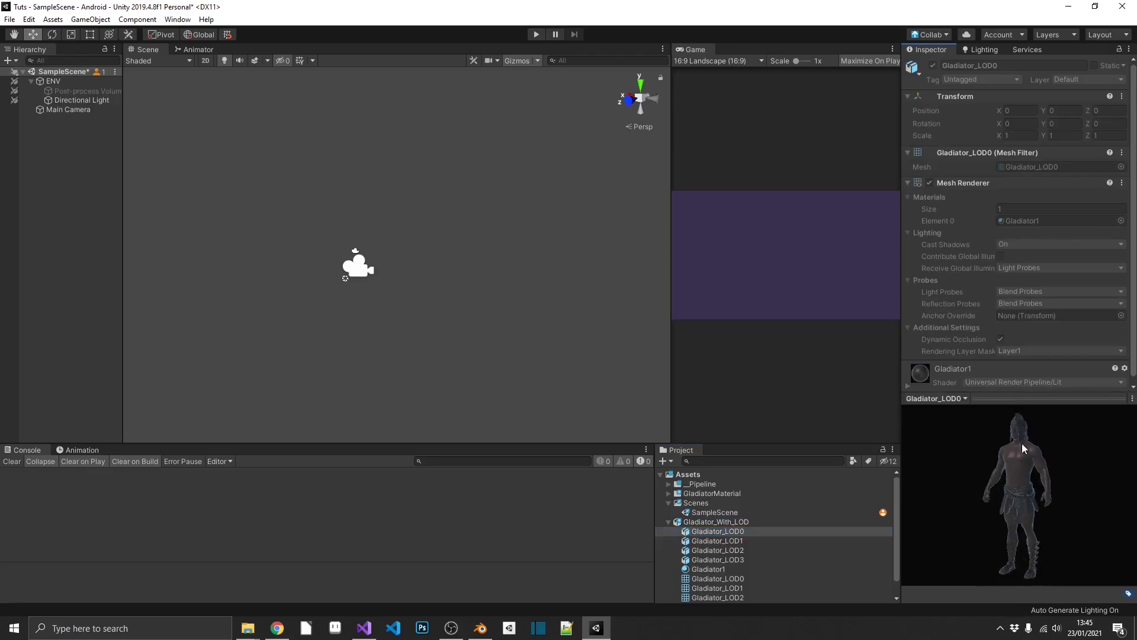
Step: Inspect the Gladiator_LOD1, LOD2 and LOD3 previews, then collapse the asset and drag it into the scene
{"action": "left_click", "coordinate": [734, 538]}
{"action": "left_click", "coordinate": [738, 548]}
{"action": "left_click", "coordinate": [738, 560]}
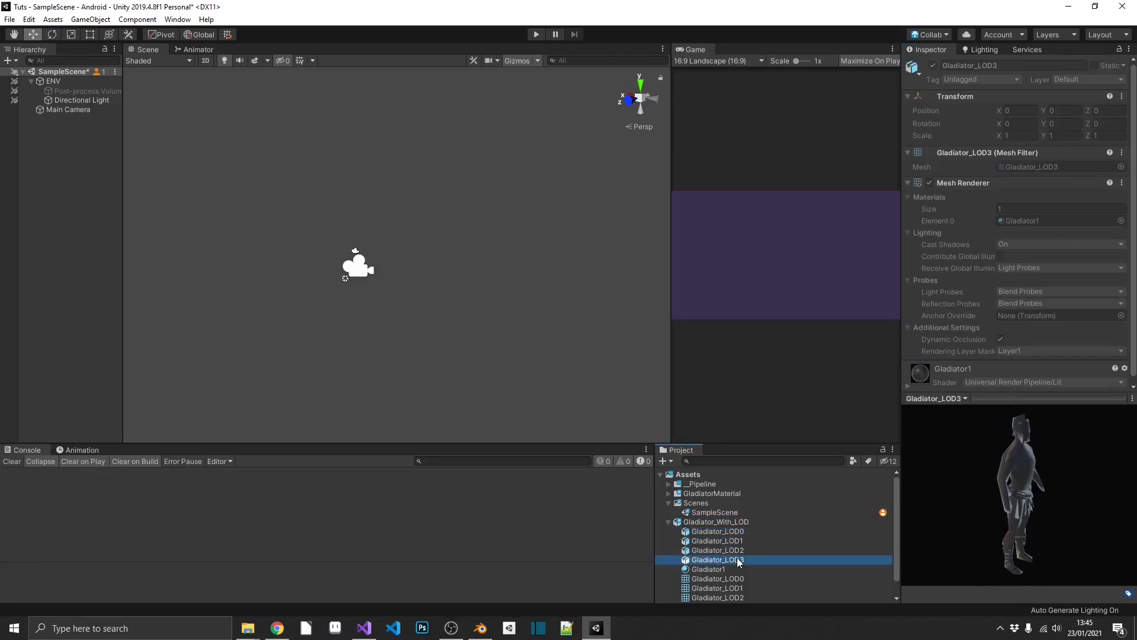
{"action": "left_click_drag", "start_coordinate": [1014, 498], "coordinate": [944, 479]}
{"action": "left_click", "coordinate": [669, 522]}
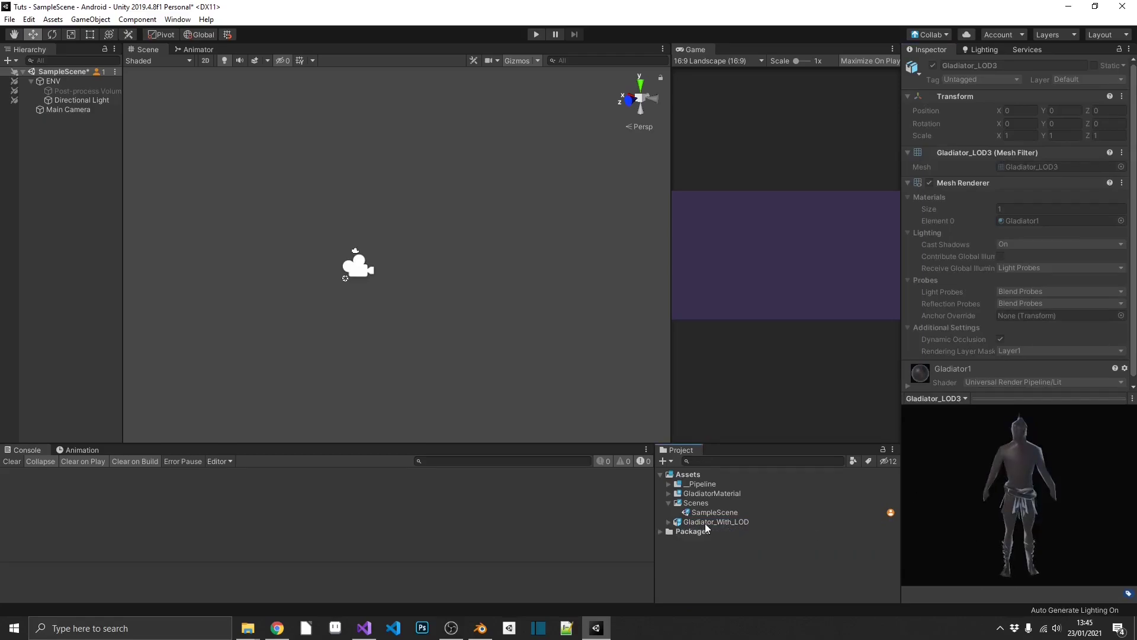
{"action": "left_click_drag", "start_coordinate": [706, 525], "coordinate": [62, 147]}
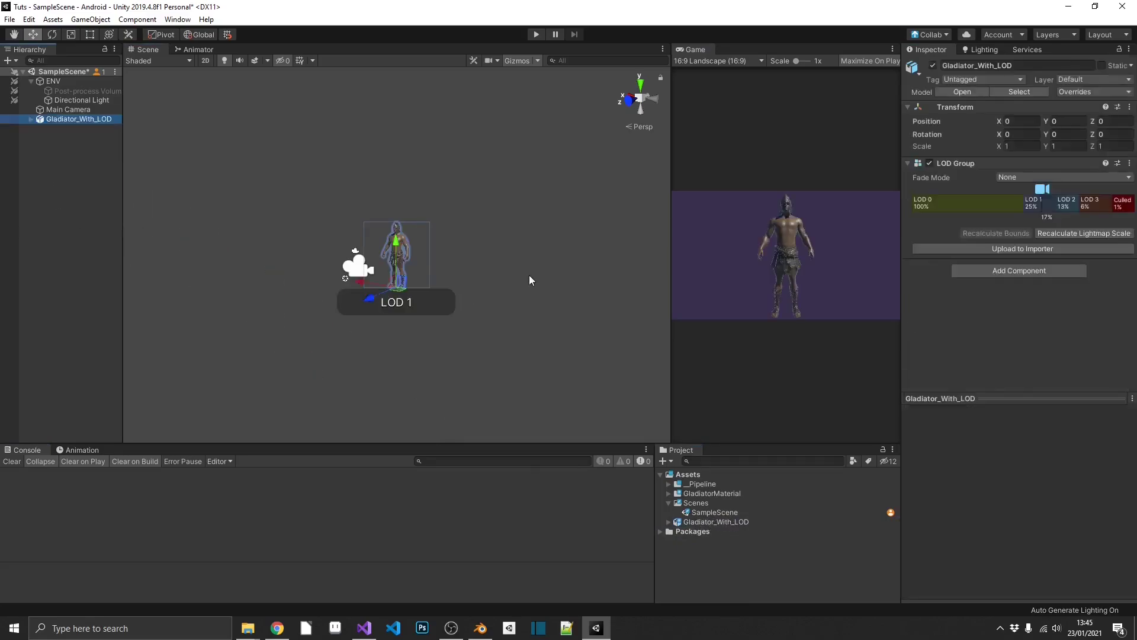
Step: Frame the gladiator, expand its LOD children, and preview LOD switching at near and far camera distances
{"action": "key", "text": "f"}
{"action": "scroll", "coordinate": [525, 260], "scroll_direction": "up", "scroll_amount": 2}
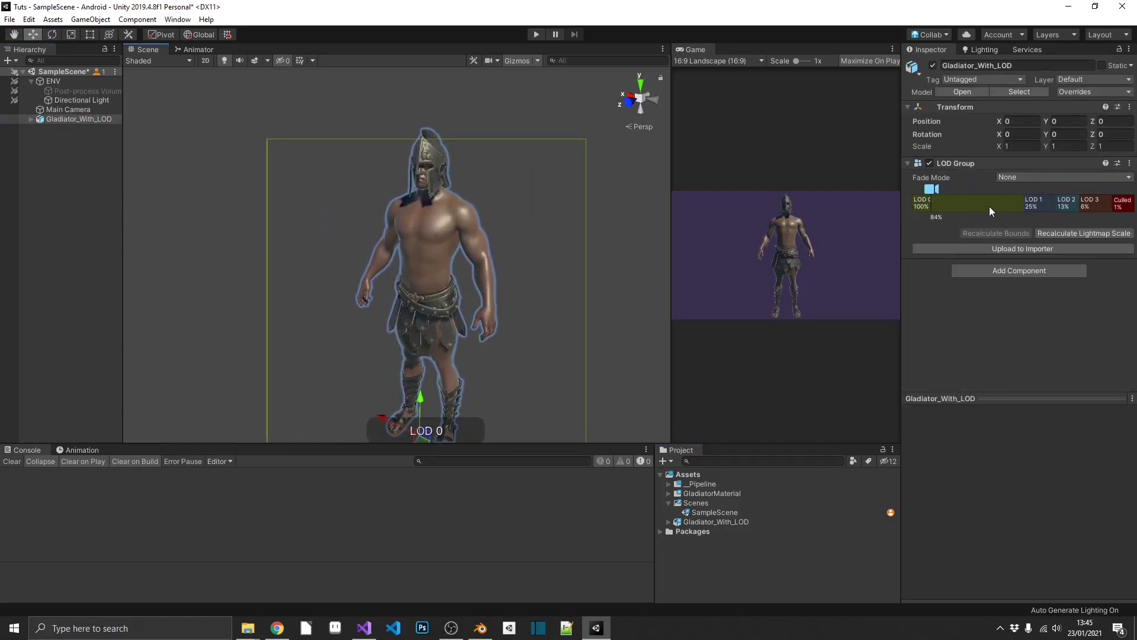
{"action": "scroll", "coordinate": [489, 220], "scroll_direction": "down", "scroll_amount": 3}
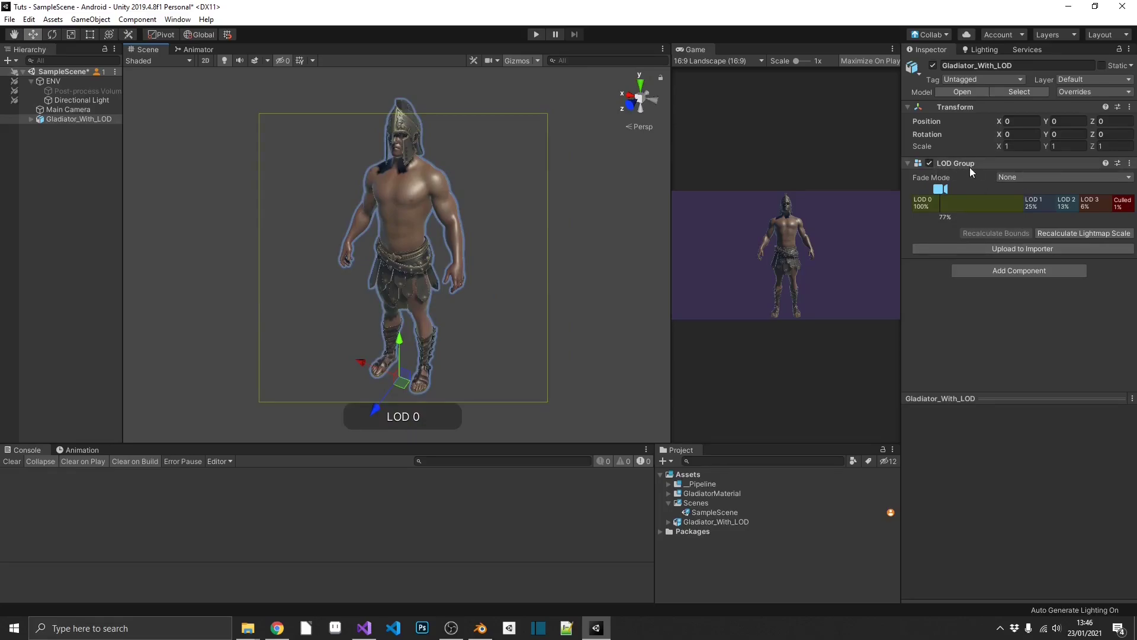
{"action": "left_click", "coordinate": [29, 119]}
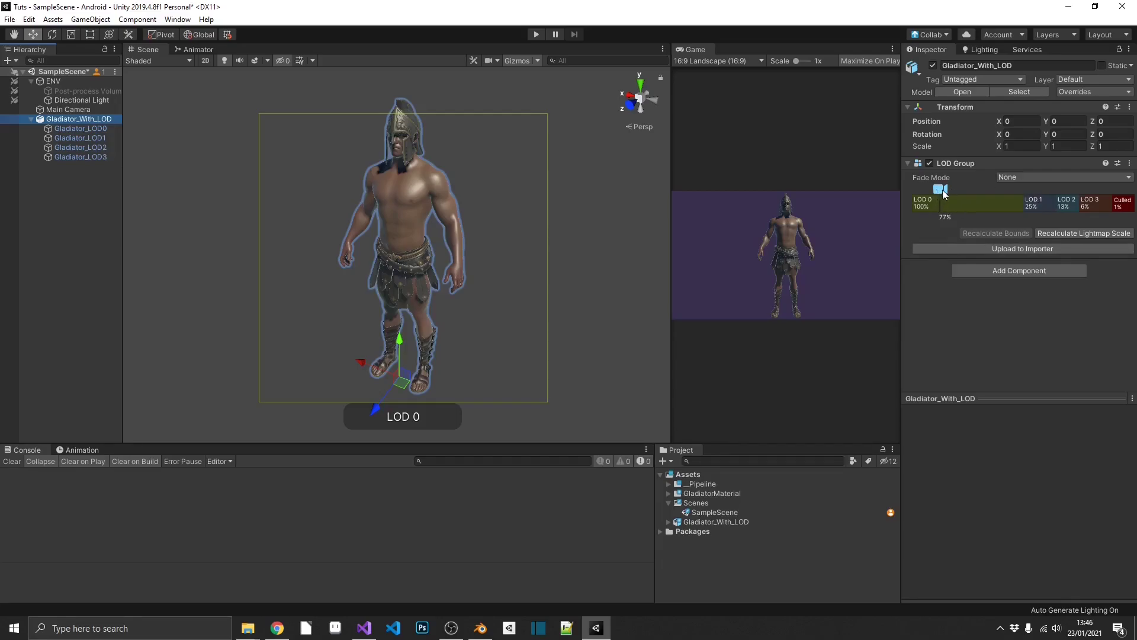
{"action": "mouse_move", "coordinate": [944, 195]}
{"action": "left_mouse_down"}
{"action": "mouse_move", "coordinate": [920, 196]}
{"action": "mouse_move", "coordinate": [957, 197]}
{"action": "mouse_move", "coordinate": [940, 197]}
{"action": "left_mouse_up"}
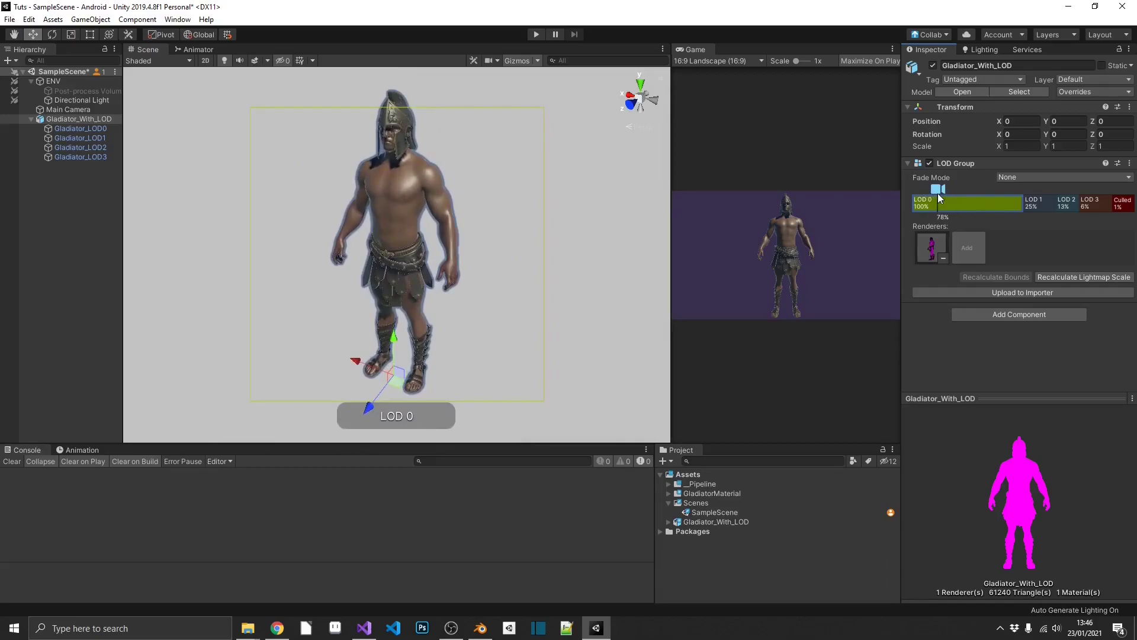
{"action": "mouse_move", "coordinate": [939, 197]}
{"action": "left_mouse_down"}
{"action": "mouse_move", "coordinate": [1117, 200]}
{"action": "mouse_move", "coordinate": [887, 199]}
{"action": "left_mouse_up"}
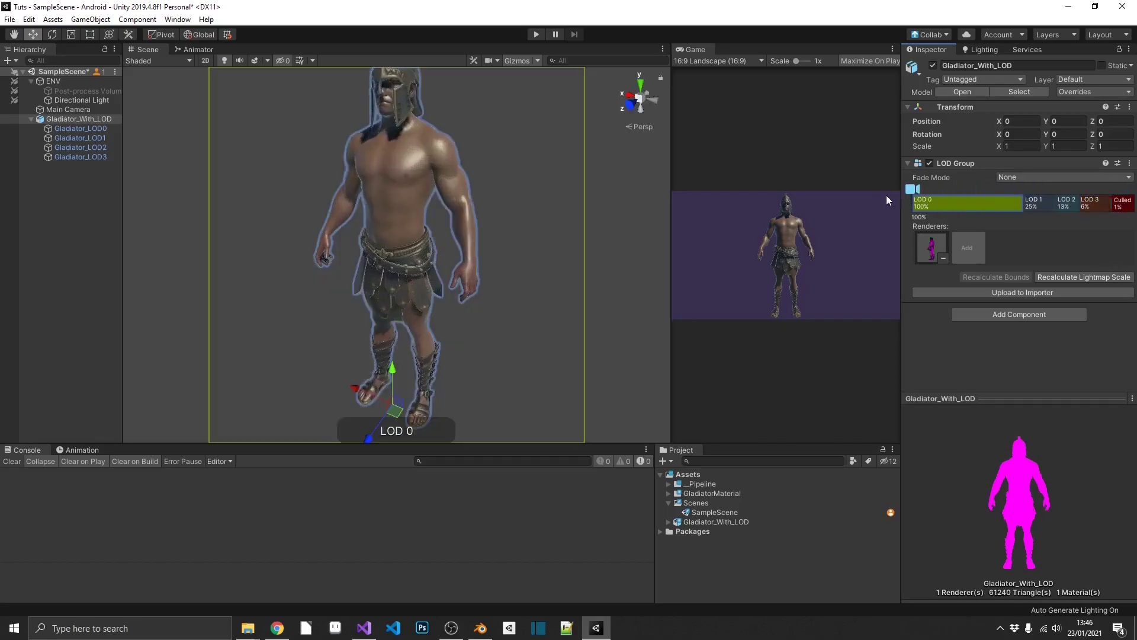
Step: Select Gladiator_LOD0–LOD3 and drop the Gladiator material from GladiatorMaterial onto their Element 0
{"action": "left_click", "coordinate": [95, 129]}
{"action": "left_click", "coordinate": [100, 156], "text": "shift"}
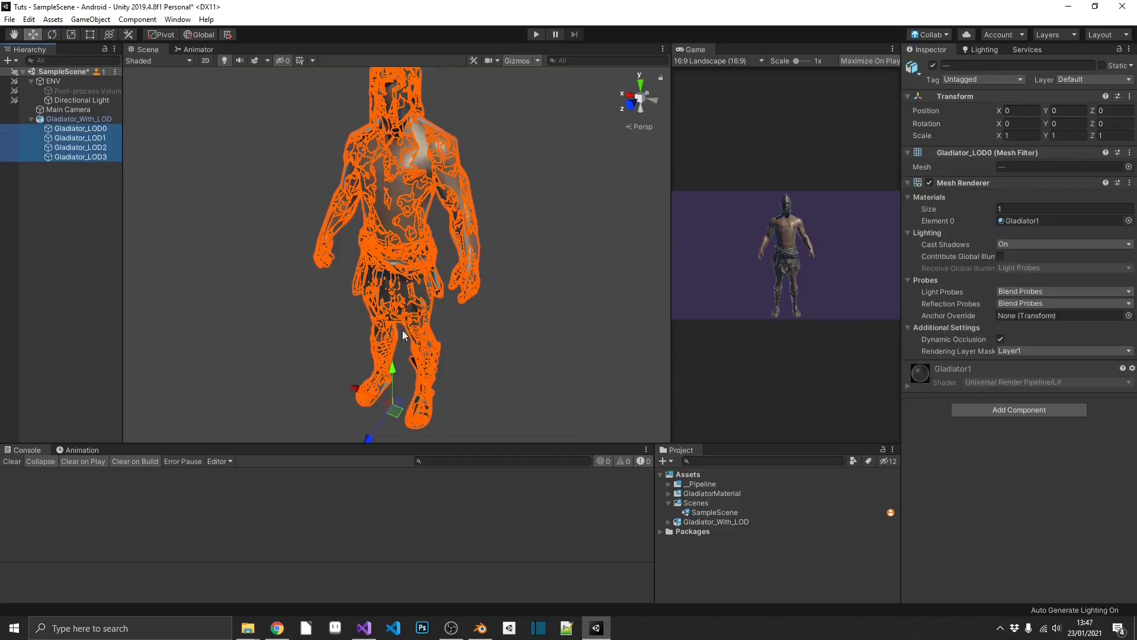
{"action": "left_click", "coordinate": [668, 493]}
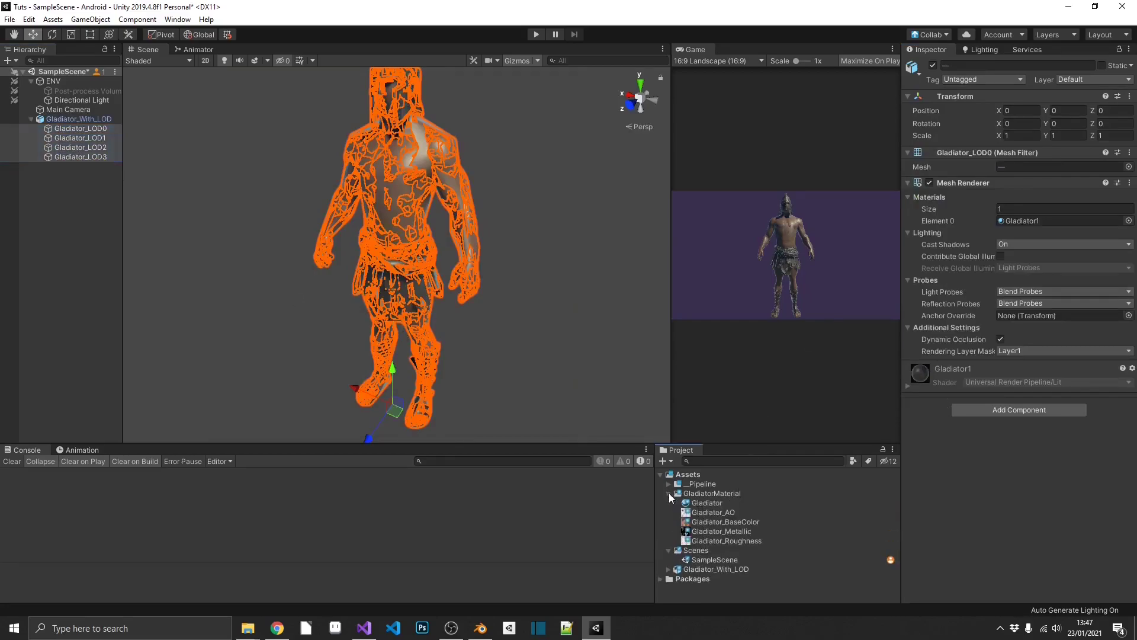
{"action": "mouse_move", "coordinate": [705, 503]}
{"action": "left_mouse_down"}
{"action": "mouse_move", "coordinate": [960, 220]}
{"action": "mouse_move", "coordinate": [1032, 218]}
{"action": "left_mouse_up"}
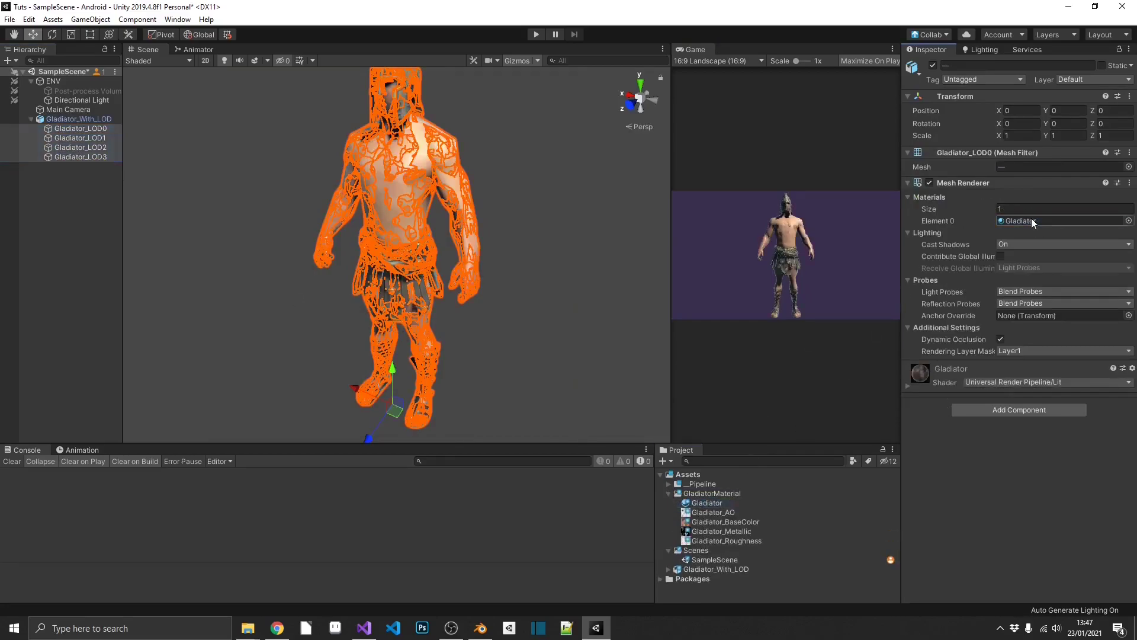
{"action": "left_click", "coordinate": [670, 493]}
Step: Deselect, orbit the textured gladiator, and select Gladiator_With_LOD to show its LOD Group
{"action": "left_click", "coordinate": [71, 208]}
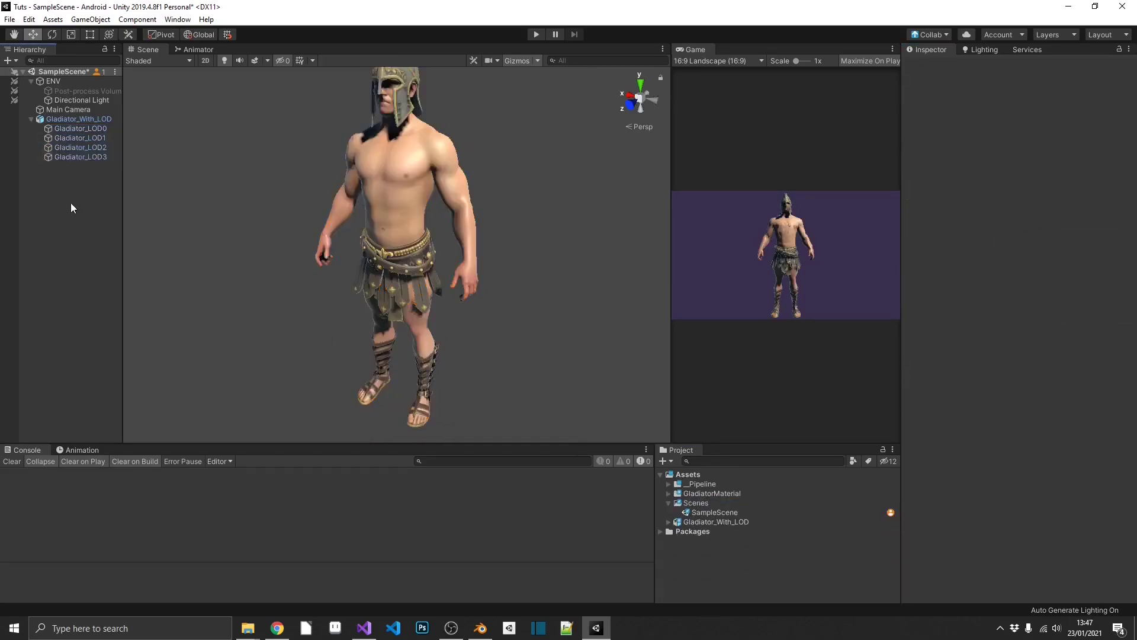
{"action": "left_click_drag", "start_coordinate": [458, 197], "coordinate": [580, 172], "text": "alt"}
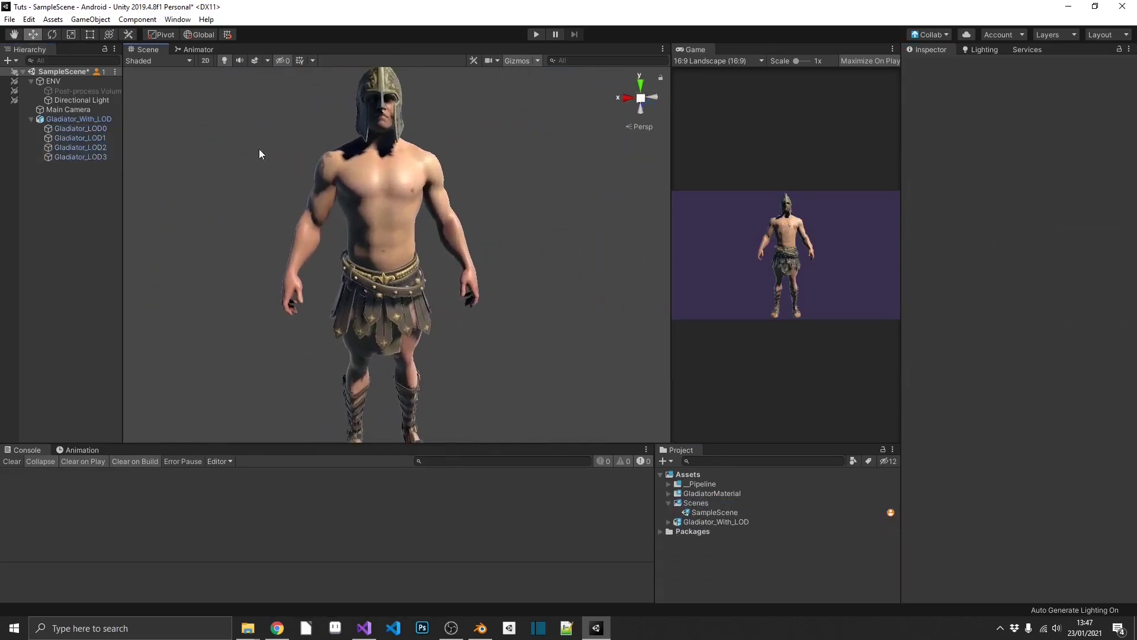
{"action": "left_click", "coordinate": [30, 119]}
{"action": "left_click", "coordinate": [55, 119]}
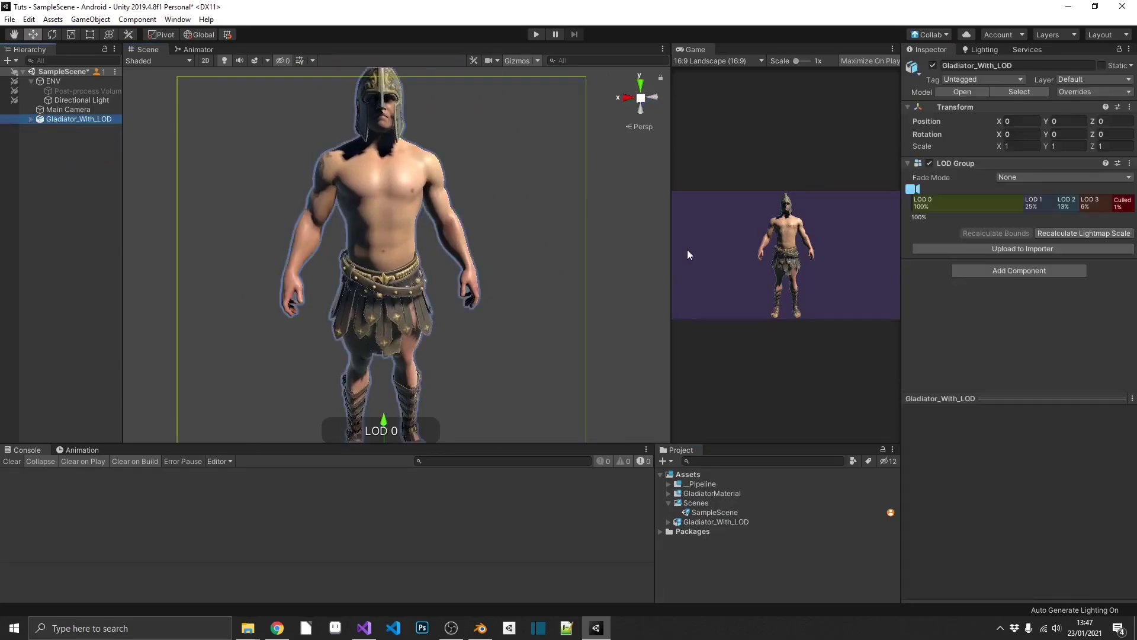
{"action": "left_click_drag", "start_coordinate": [658, 246], "coordinate": [454, 198], "text": "alt"}
{"action": "scroll", "coordinate": [455, 198], "scroll_direction": "down", "scroll_amount": 10}
{"action": "scroll", "coordinate": [459, 202], "scroll_direction": "down", "scroll_amount": 10}
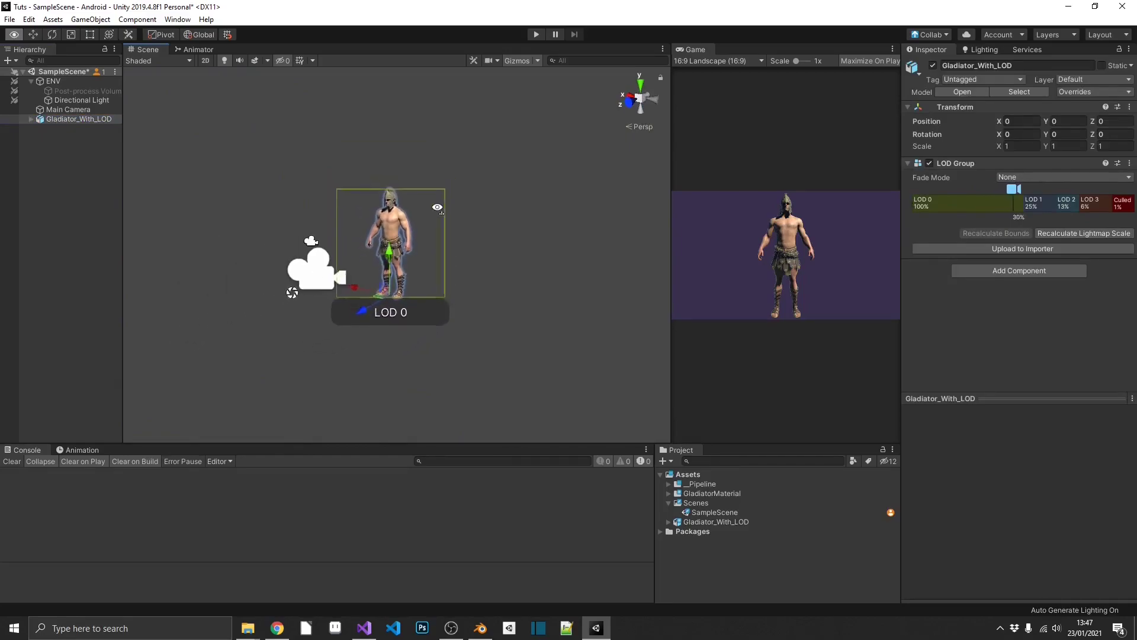
{"action": "scroll", "coordinate": [437, 208], "scroll_direction": "up", "scroll_amount": 5}
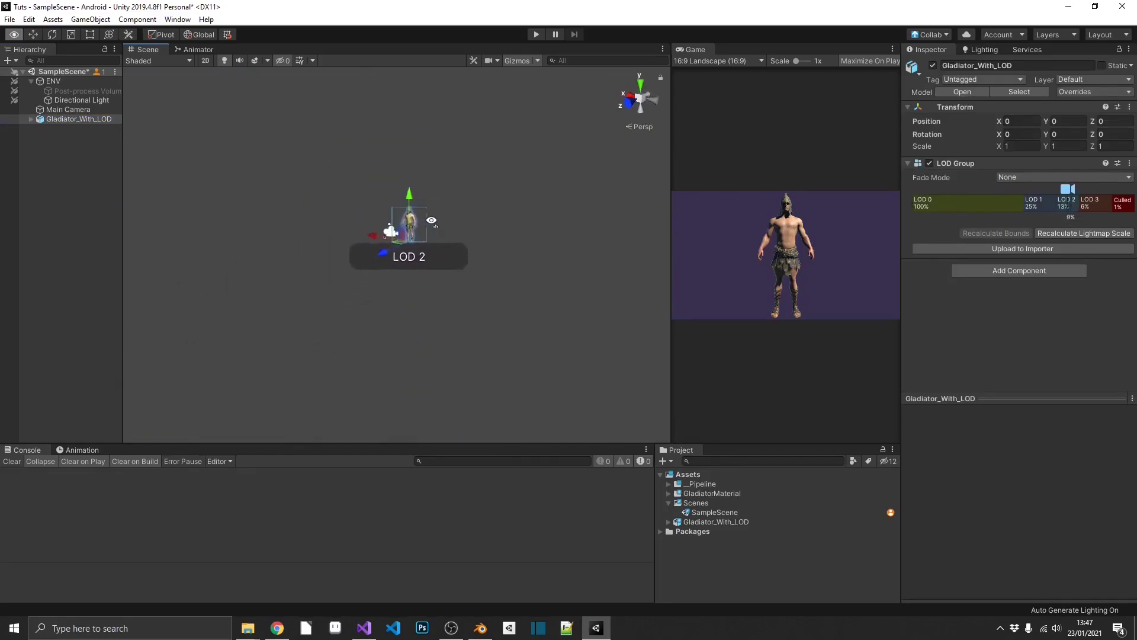
{"action": "scroll", "coordinate": [438, 217], "scroll_direction": "down", "scroll_amount": 6}
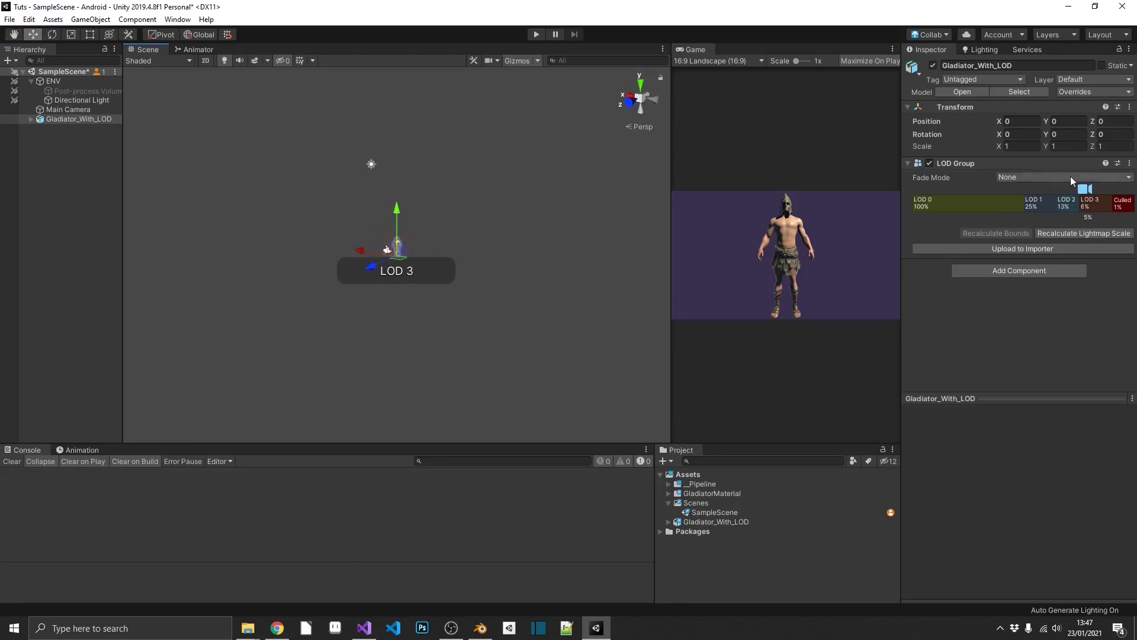
{"action": "left_click_drag", "start_coordinate": [520, 211], "coordinate": [440, 210], "text": "alt"}
{"action": "scroll", "coordinate": [441, 211], "scroll_direction": "up", "scroll_amount": 6, "text": "alt"}
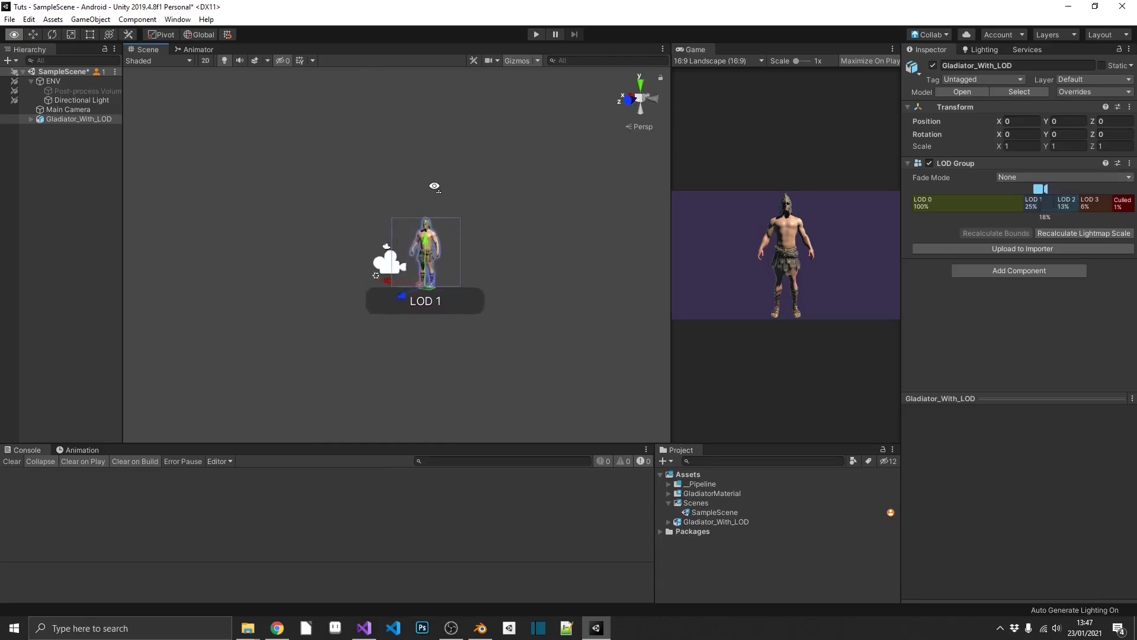
{"action": "scroll", "coordinate": [445, 186], "scroll_direction": "up", "scroll_amount": 5, "text": "alt"}
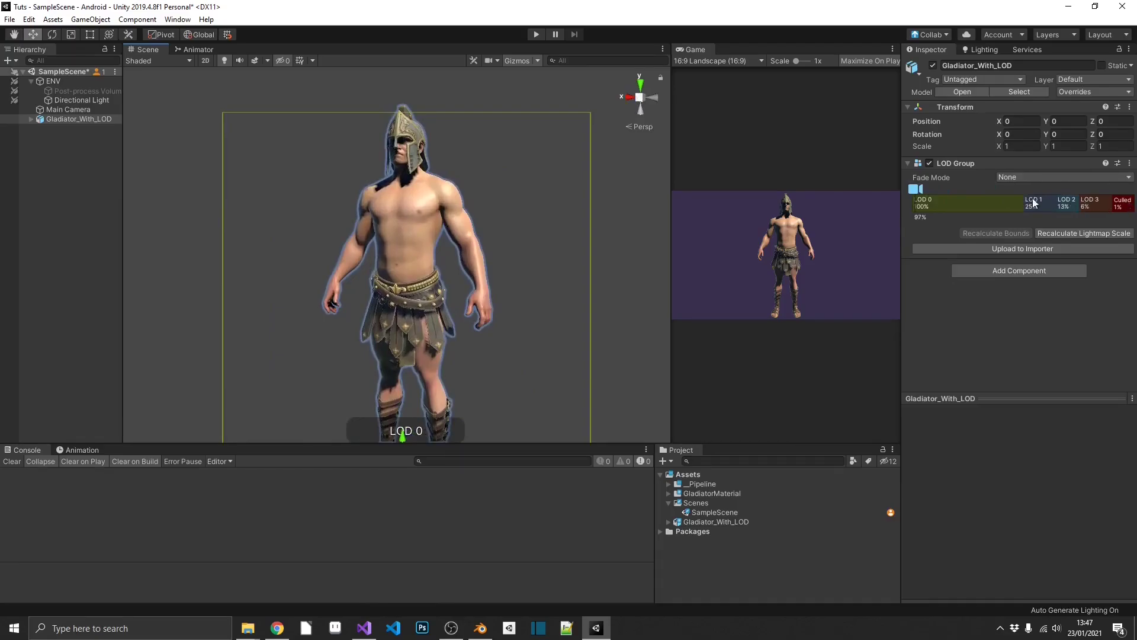
Step: Move the LOD boundaries to 73%, 64% and 55%, with culling starting at 45%
{"action": "left_click_drag", "start_coordinate": [1024, 204], "coordinate": [947, 214]}
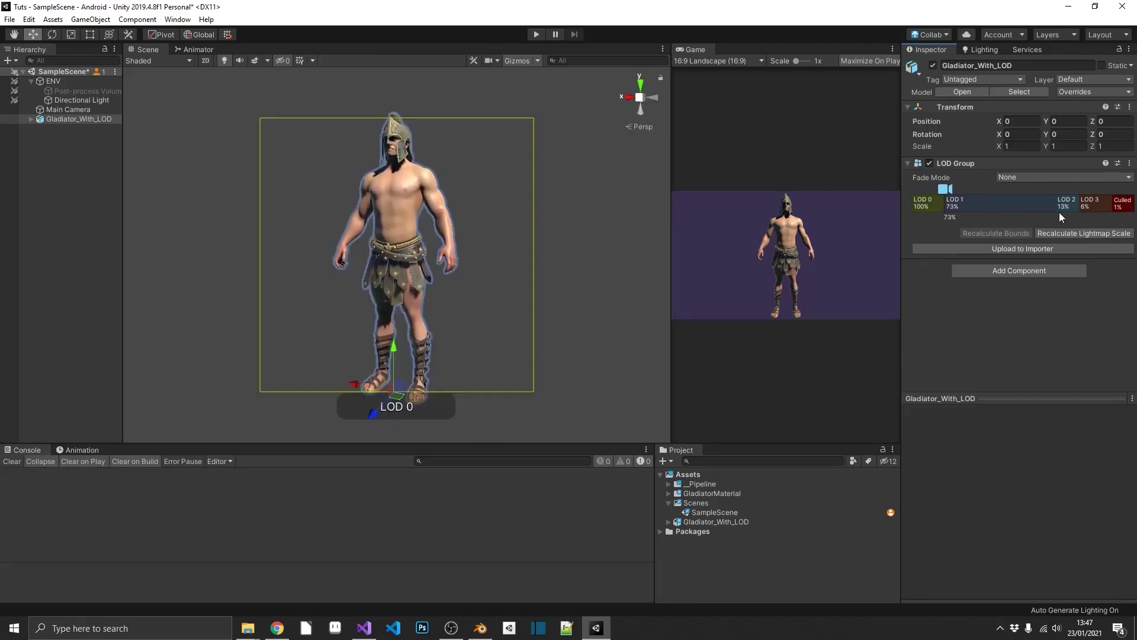
{"action": "left_click_drag", "start_coordinate": [1058, 205], "coordinate": [955, 208]}
{"action": "left_click_drag", "start_coordinate": [1082, 207], "coordinate": [971, 208]}
{"action": "left_click_drag", "start_coordinate": [1131, 213], "coordinate": [908, 193]}
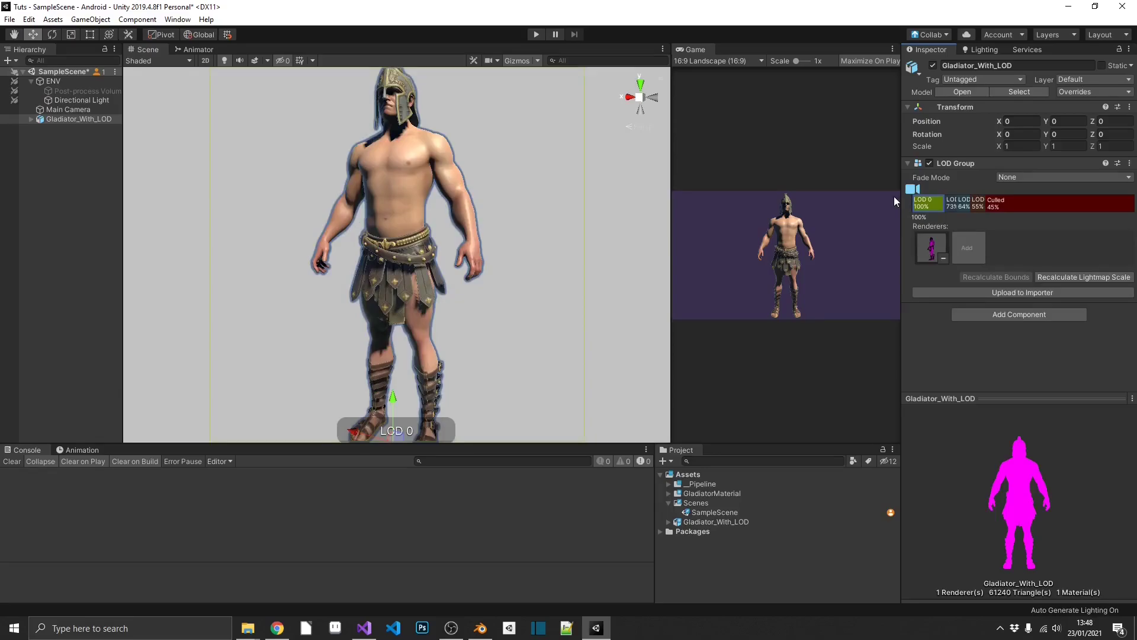
Step: Drag the LOD camera marker to preview the gladiator at farther and closer distances
{"action": "left_click_drag", "start_coordinate": [900, 199], "coordinate": [940, 205]}
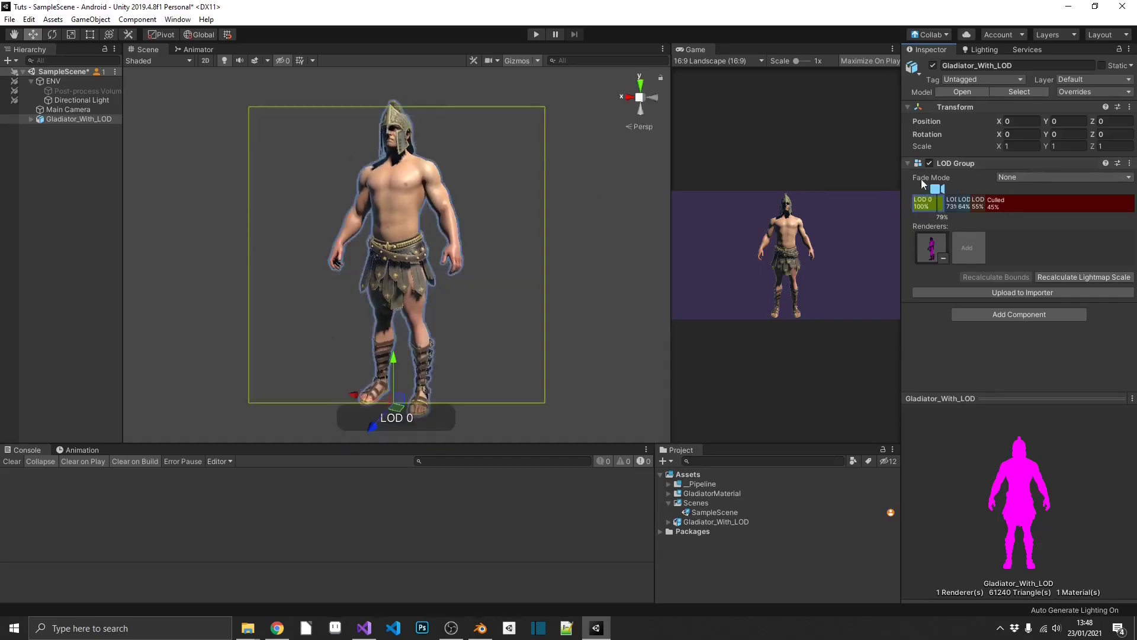
{"action": "mouse_move", "coordinate": [939, 189]}
{"action": "left_mouse_down"}
{"action": "mouse_move", "coordinate": [1036, 201]}
{"action": "mouse_move", "coordinate": [919, 212]}
{"action": "mouse_move", "coordinate": [937, 208]}
{"action": "left_mouse_up"}
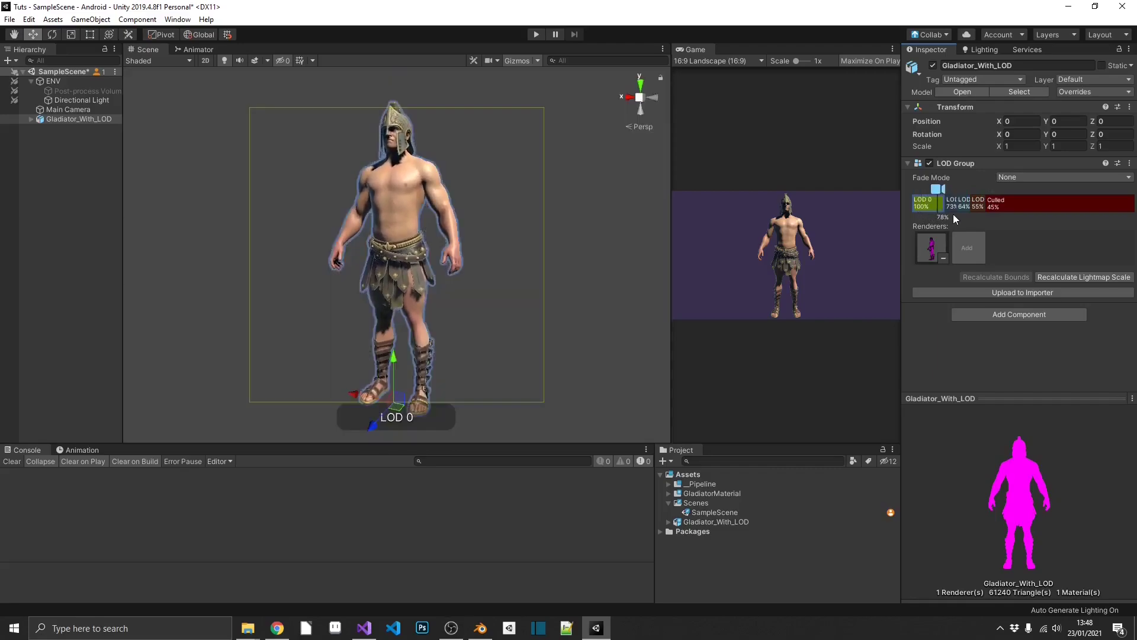
{"action": "mouse_move", "coordinate": [938, 190]}
{"action": "left_mouse_down"}
{"action": "mouse_move", "coordinate": [980, 196]}
{"action": "mouse_move", "coordinate": [907, 199]}
{"action": "left_mouse_up"}
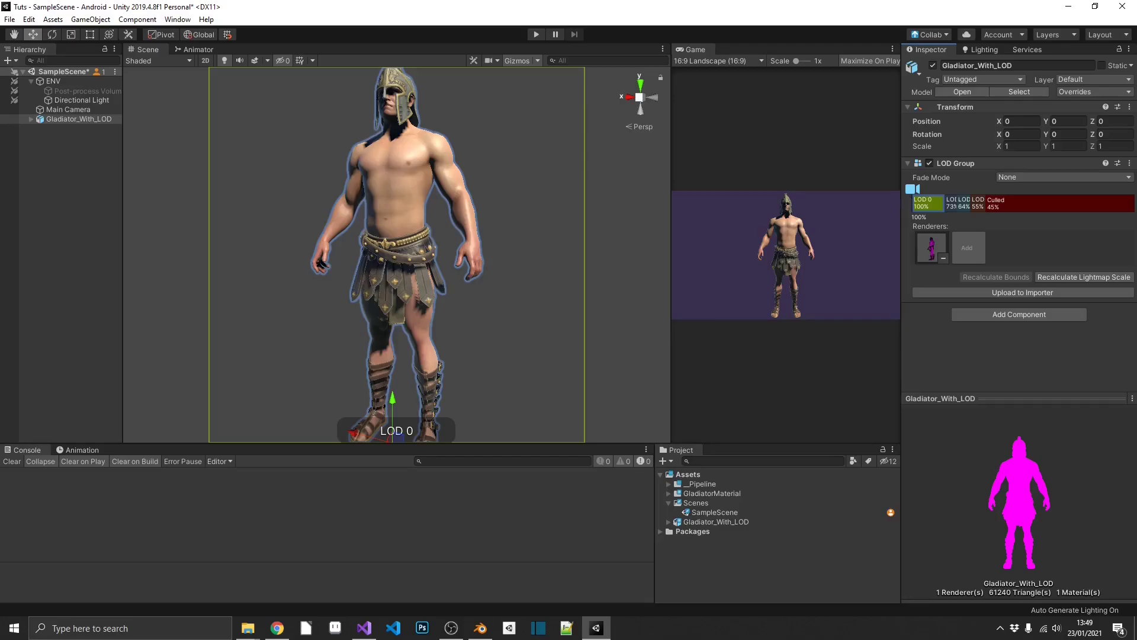
Step: Switch to Chrome showing the Unity Manual page 'Importing LOD Meshes'
{"action": "key", "text": "alt+Tab"}
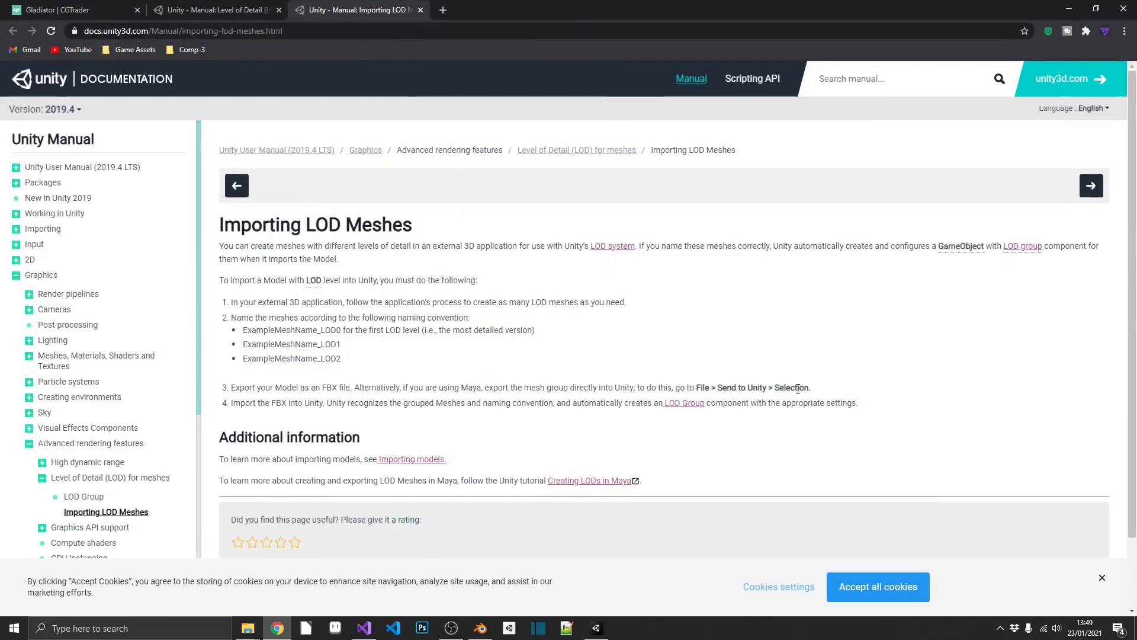
Step: Switch back to the Unity editor showing Gladiator_With_LOD's adjusted LOD Group
{"action": "key", "text": "alt+Tab"}
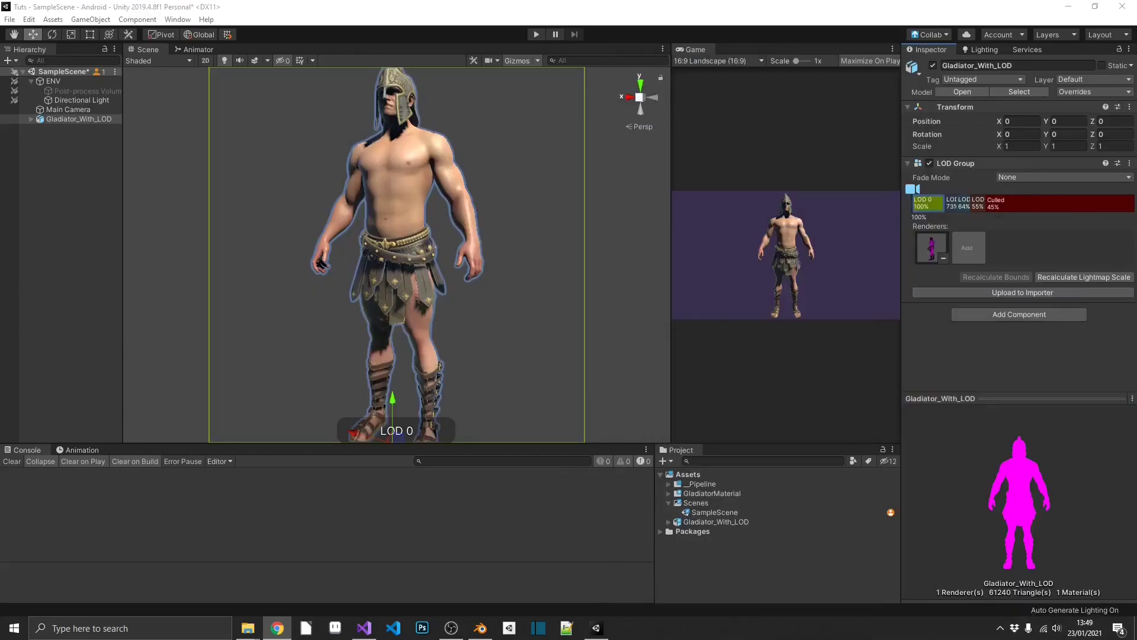